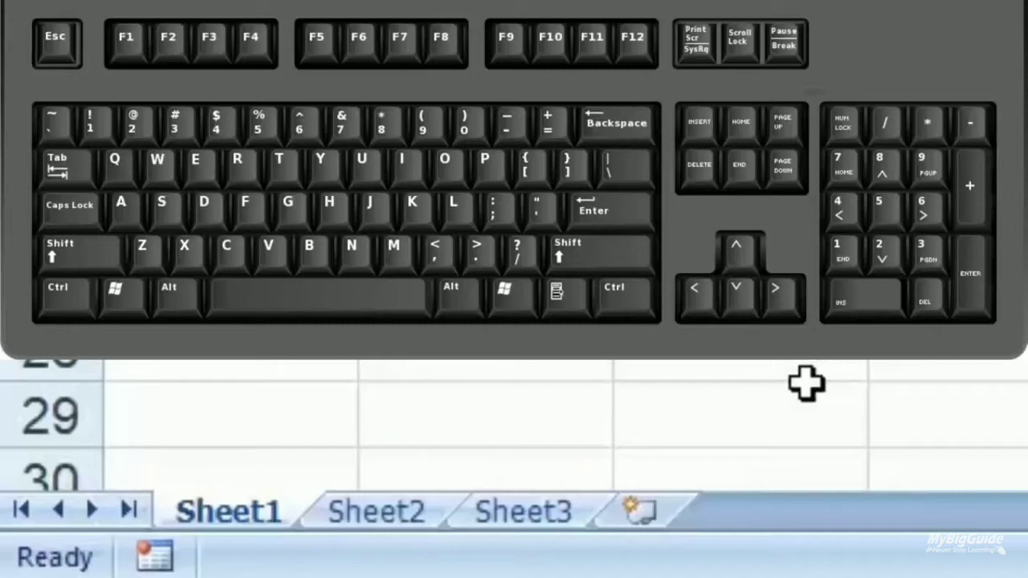
- Move forward through the worksheets from Sheet1 to Sheet3, and return to Sheet1
key("ctrl+Page_Down")
key("ctrl+Page_Down")
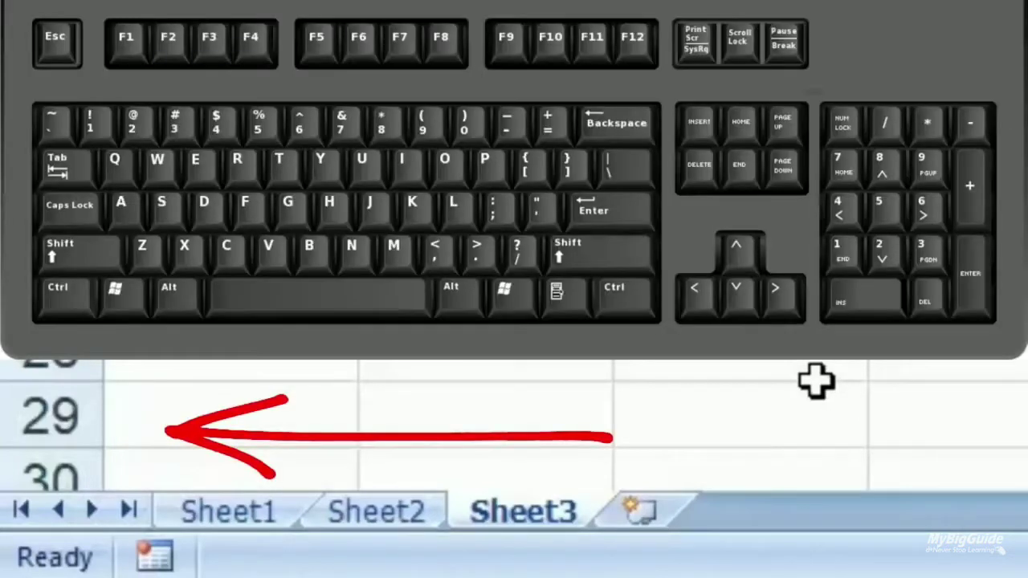
key("ctrl+Page_Up")
key("ctrl+Page_Up")
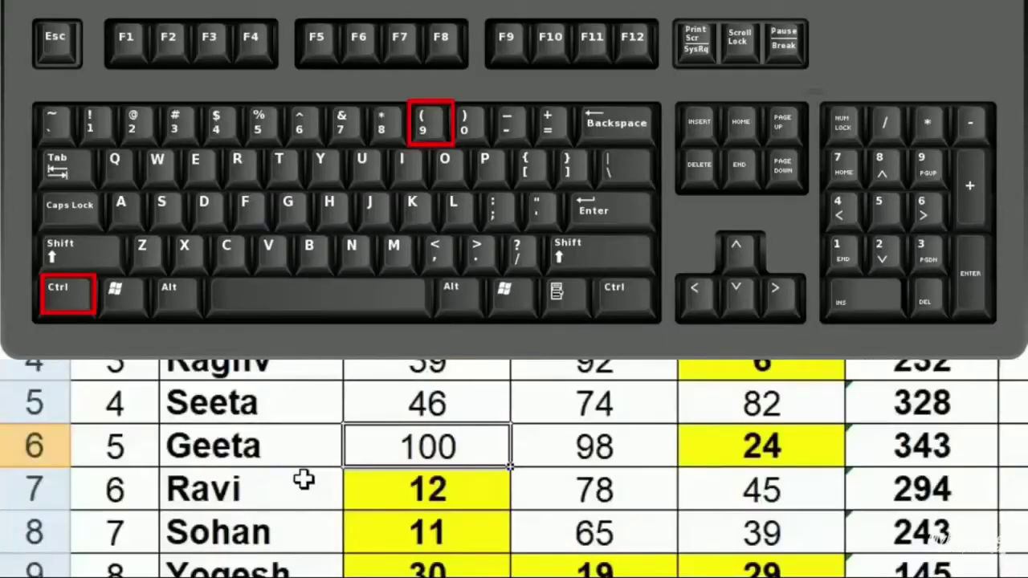
- Hide row 6 and column C of the student marks table from cell C6
key("ctrl+9")
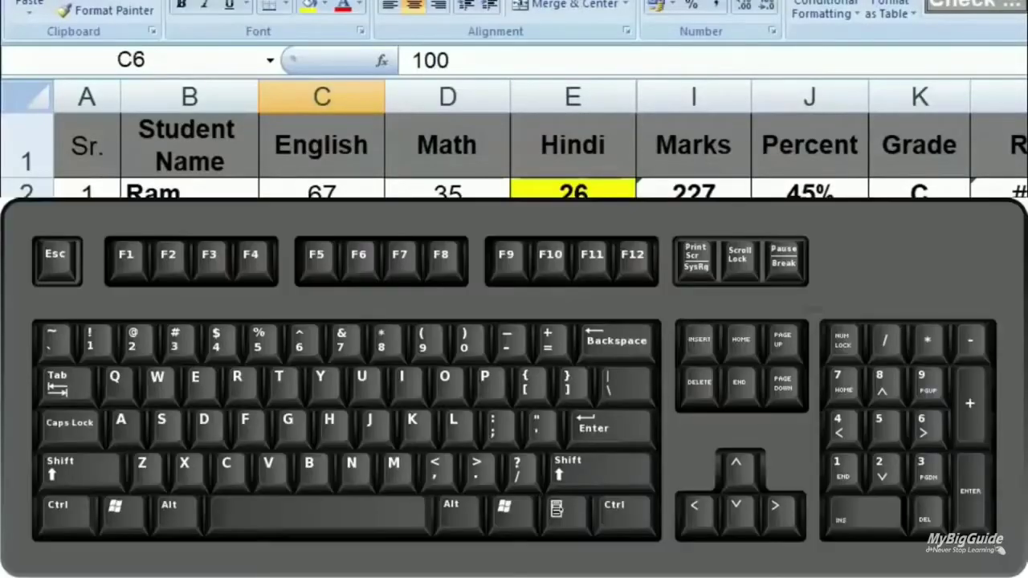
key("ctrl+0")
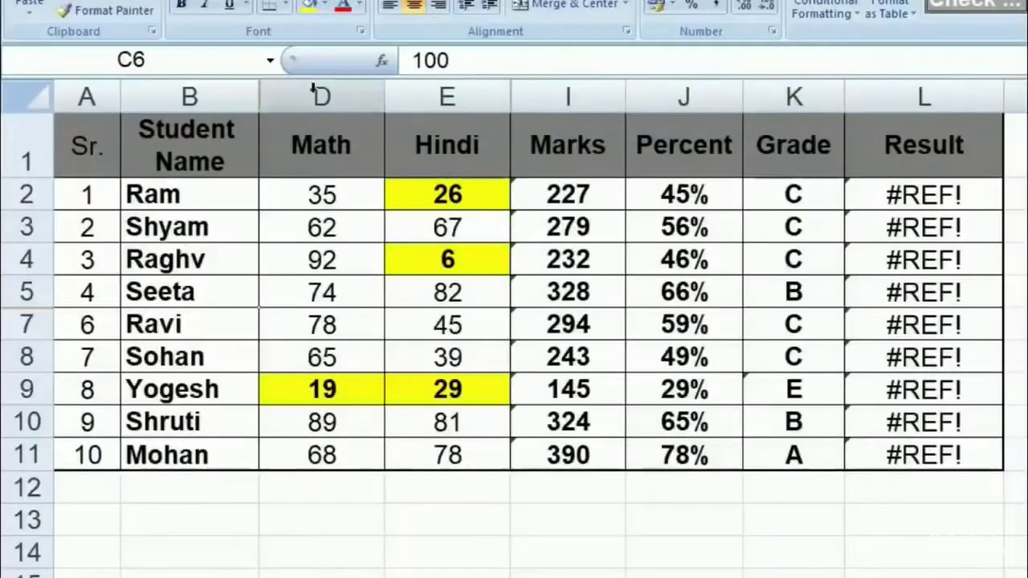
- Hide the columns from B (Student Name) through D (Math) in the marks table
left_click(229, 94)
left_click_drag(229, 94, 321, 96)
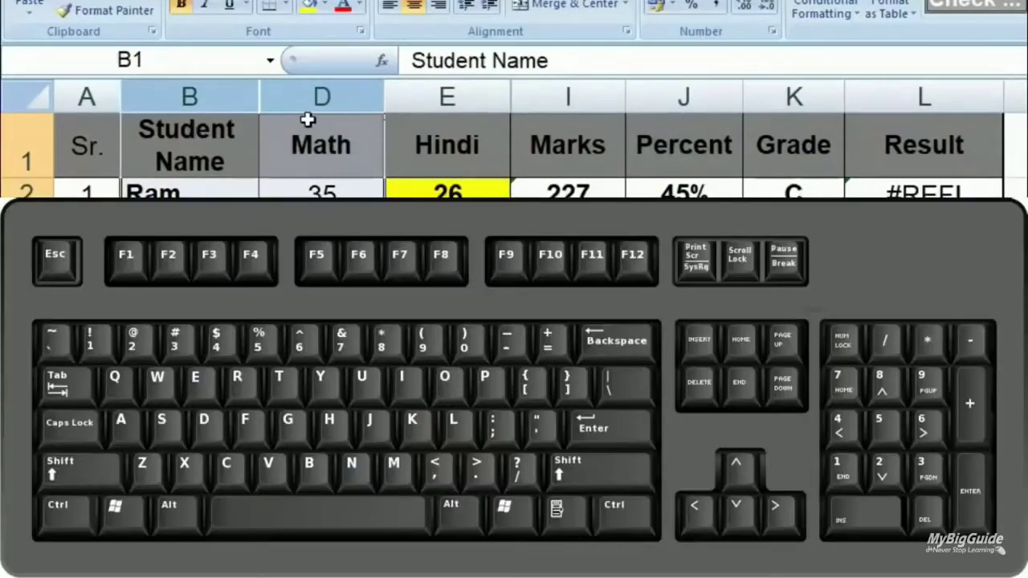
key("ctrl+0")
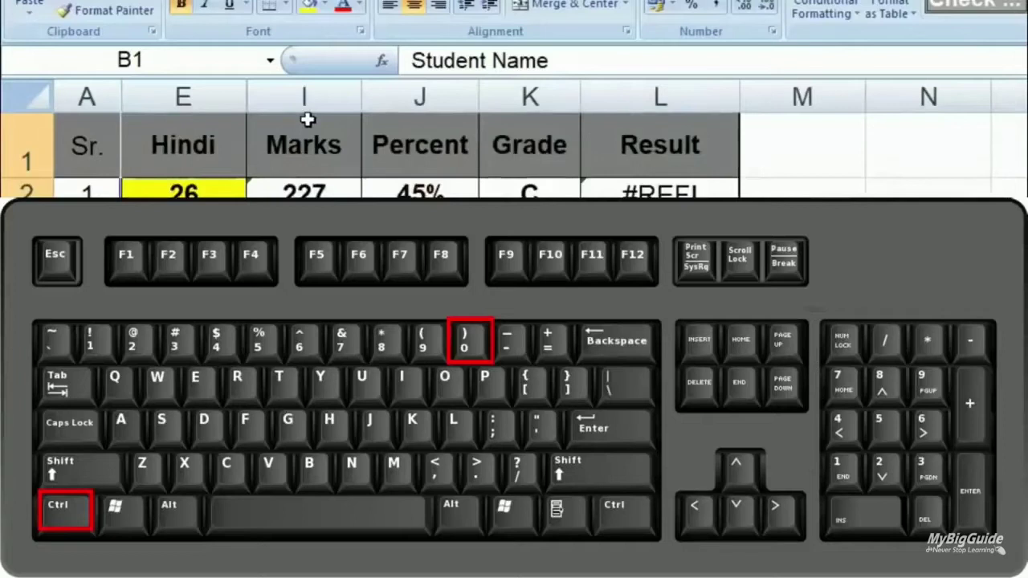
left_click(289, 324)
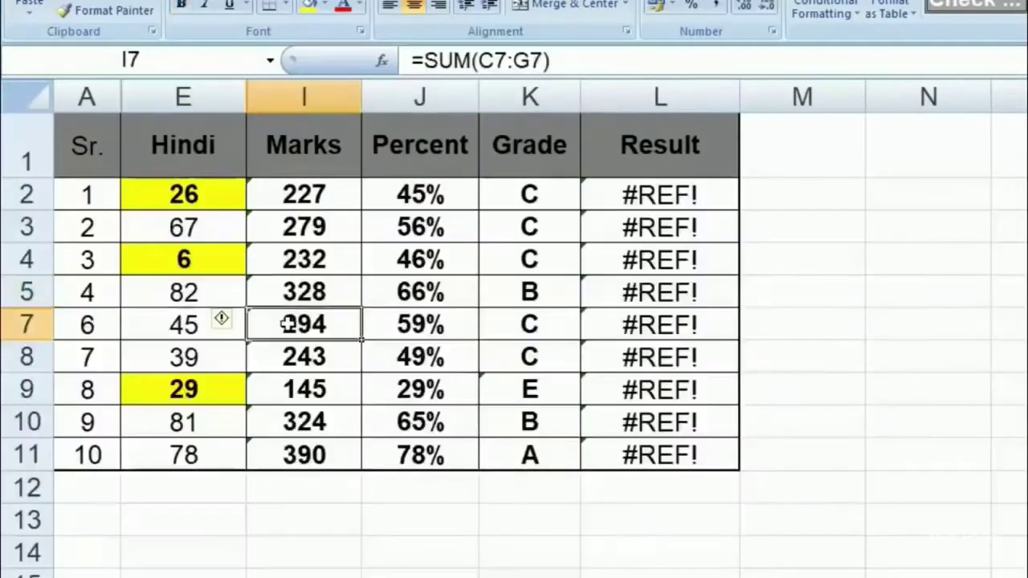
left_click(180, 315)
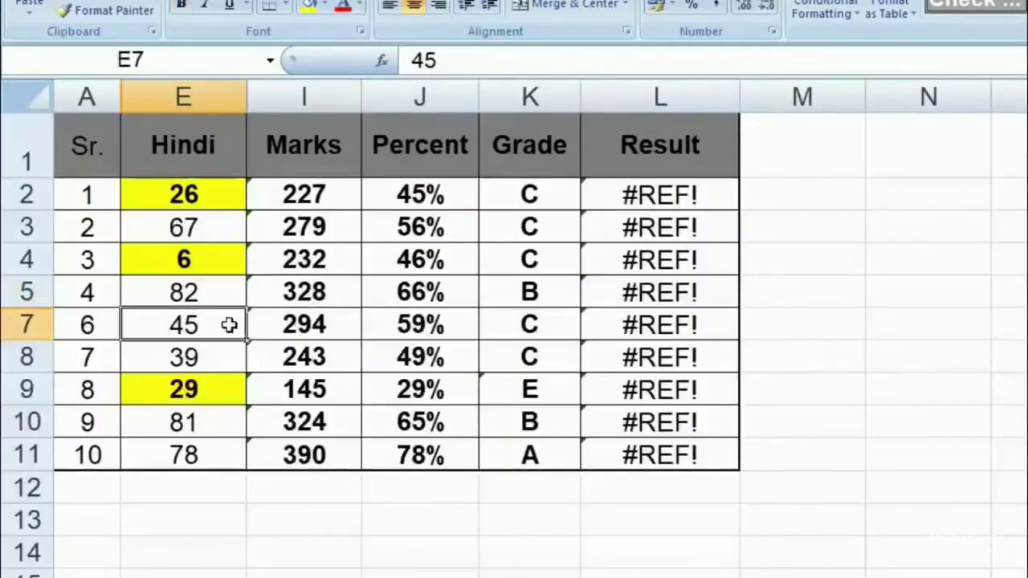
- Unhide row 6 between rows 5 and 7 of the marks table
left_click_drag(47, 297, 36, 338)
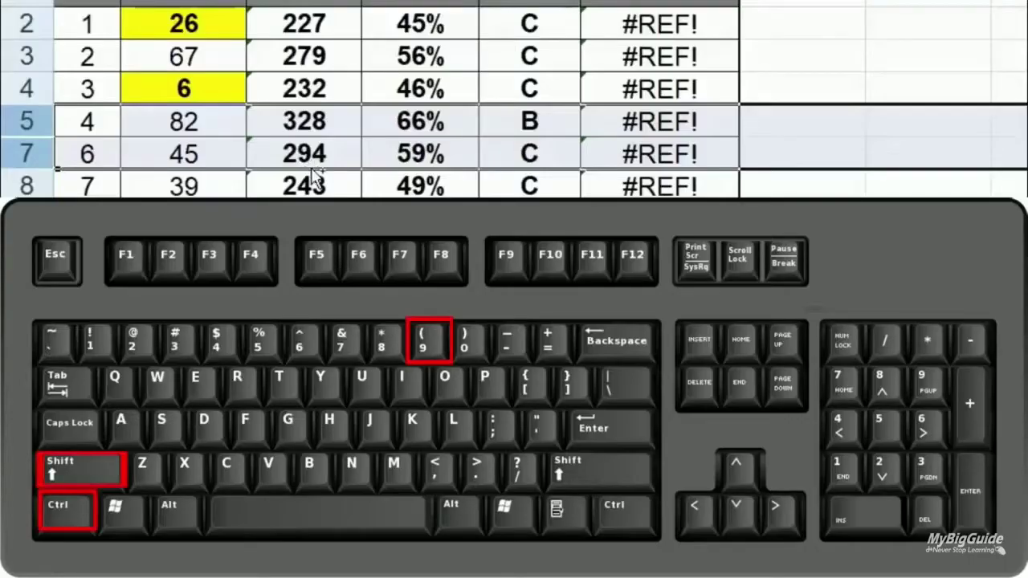
key("ctrl+shift+9")
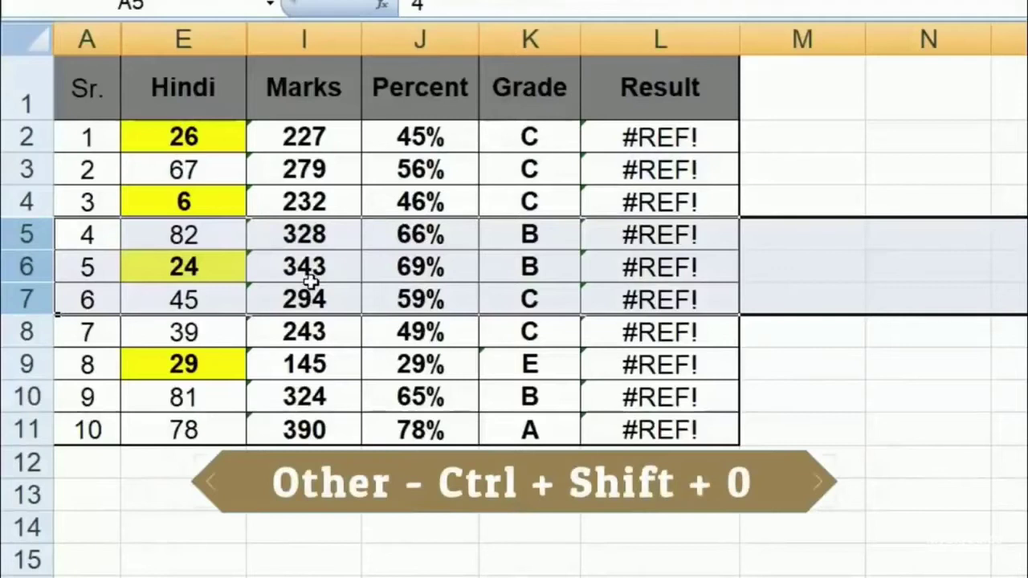
- Unhide all hidden columns between column A (Sr.) and column I (Marks)
left_click(249, 148)
left_click(99, 32)
left_click_drag(100, 32, 259, 39)
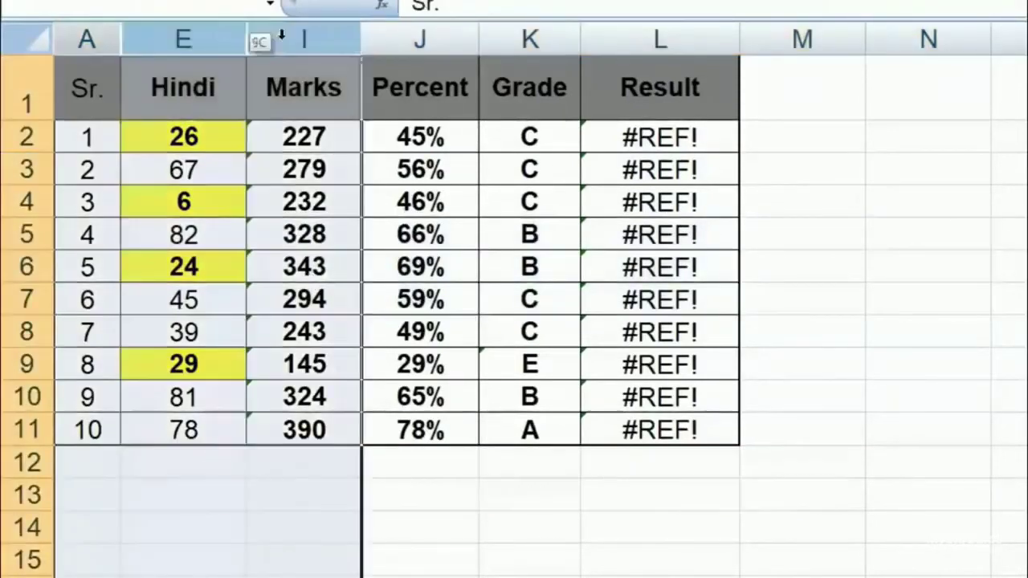
right_click(328, 39)
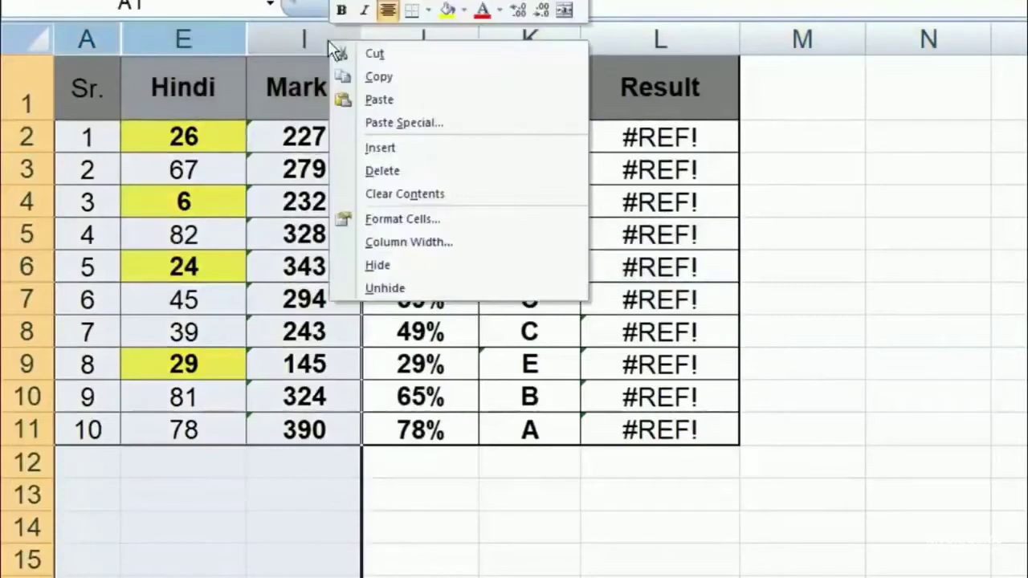
left_click(424, 286)
left_click(426, 337)
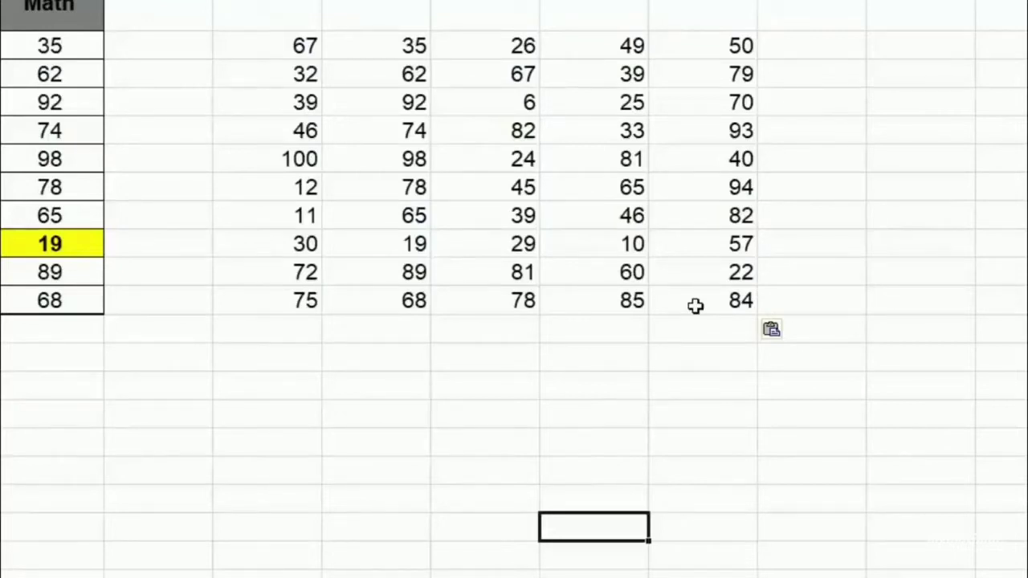
- Add an outline border around the block of numbers F2:J11 beside the marks table
left_click_drag(248, 36, 713, 302)
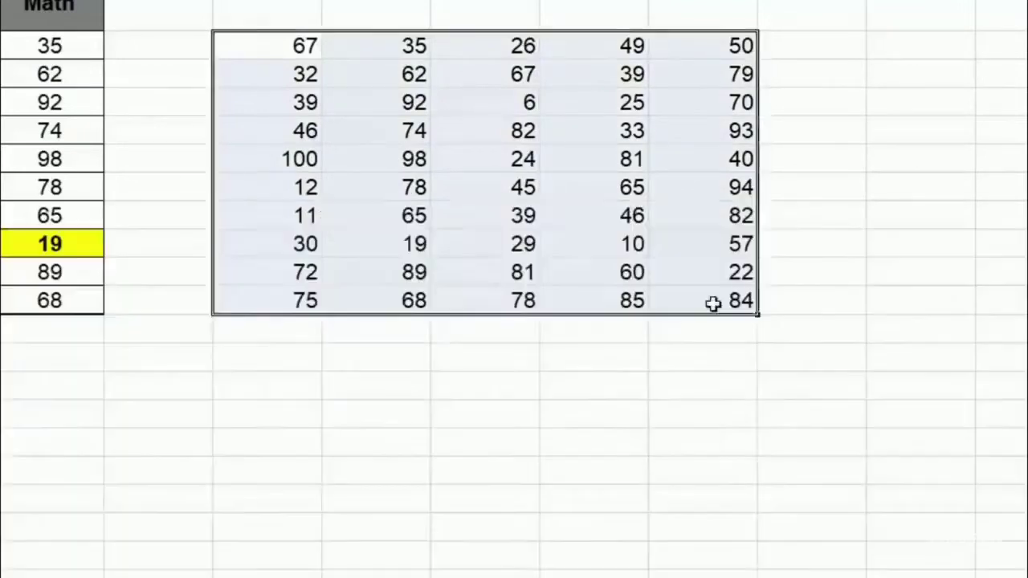
left_click(703, 414)
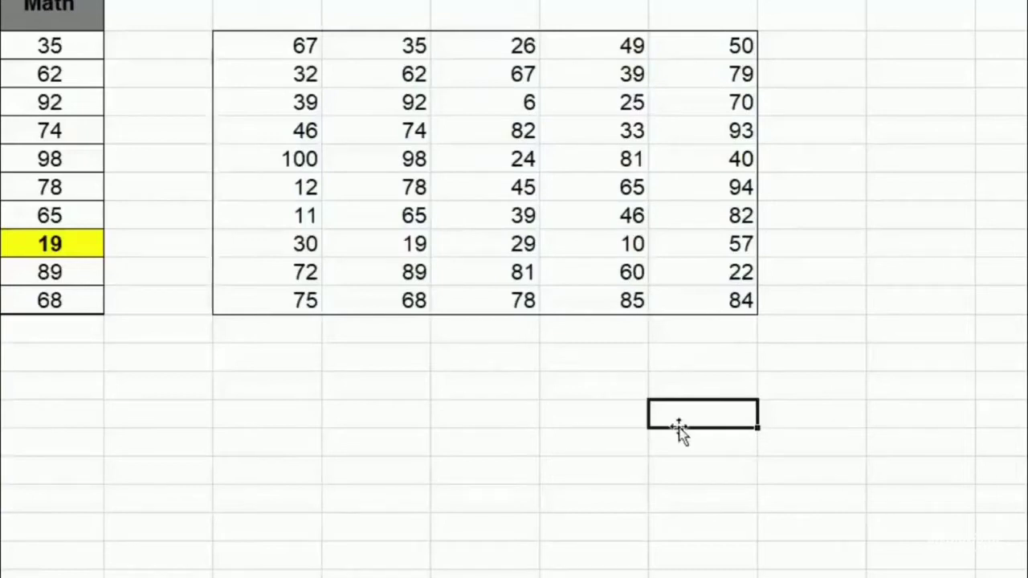
left_click(592, 412)
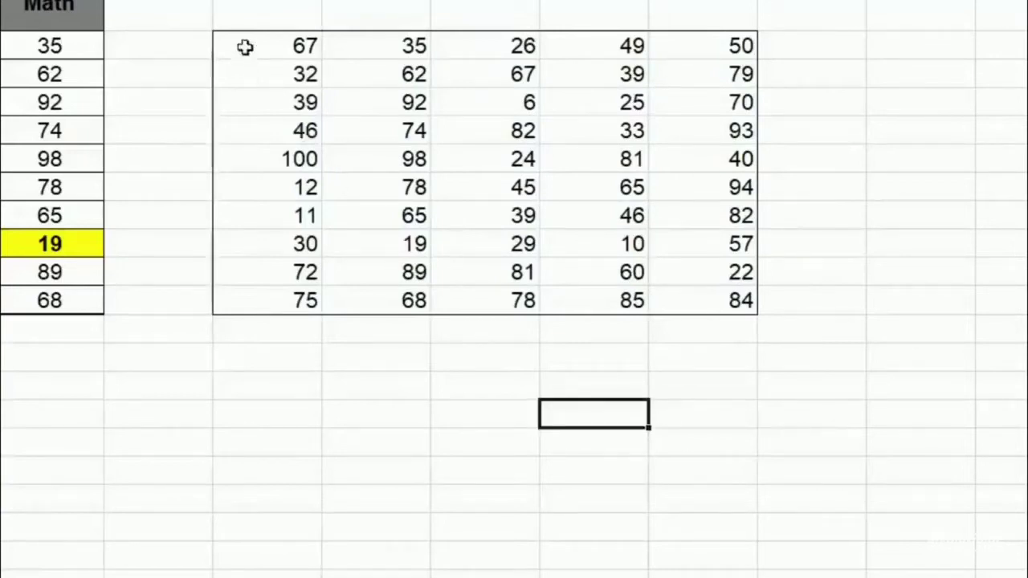
- Remove the outline border from the block of numbers F2:J11
left_click_drag(215, 43, 740, 302)
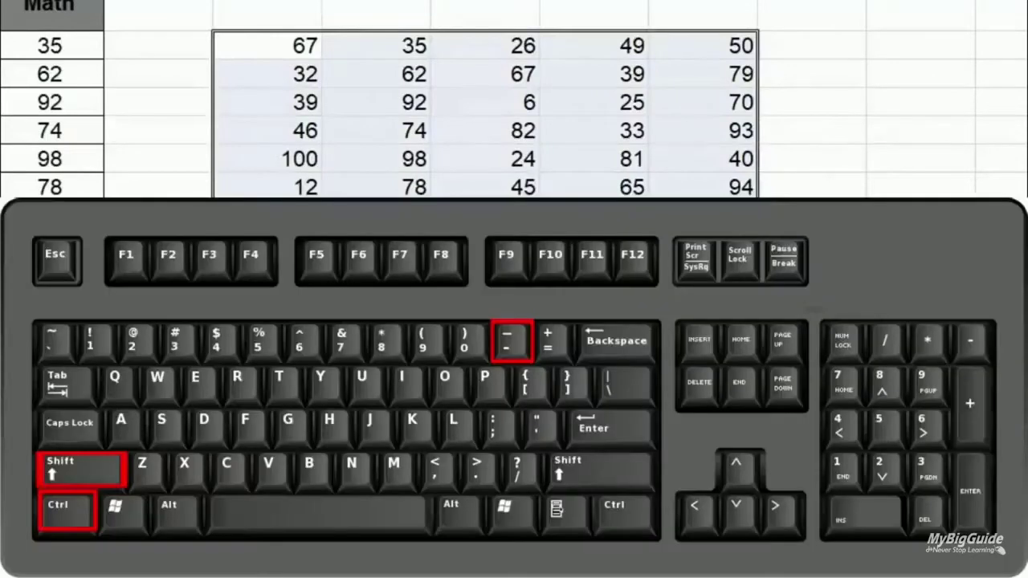
key("ctrl+shift+minus")
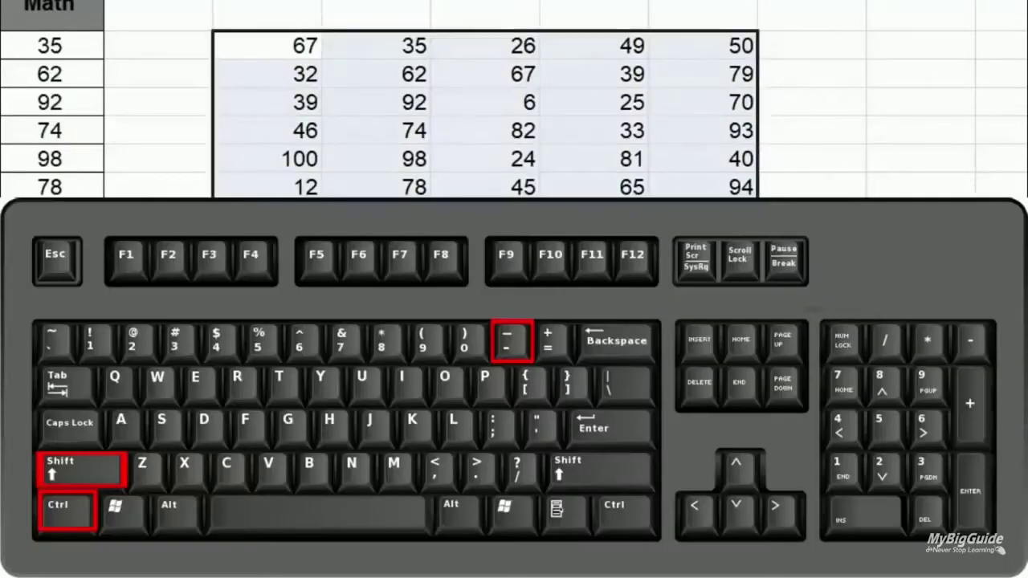
left_click(811, 271)
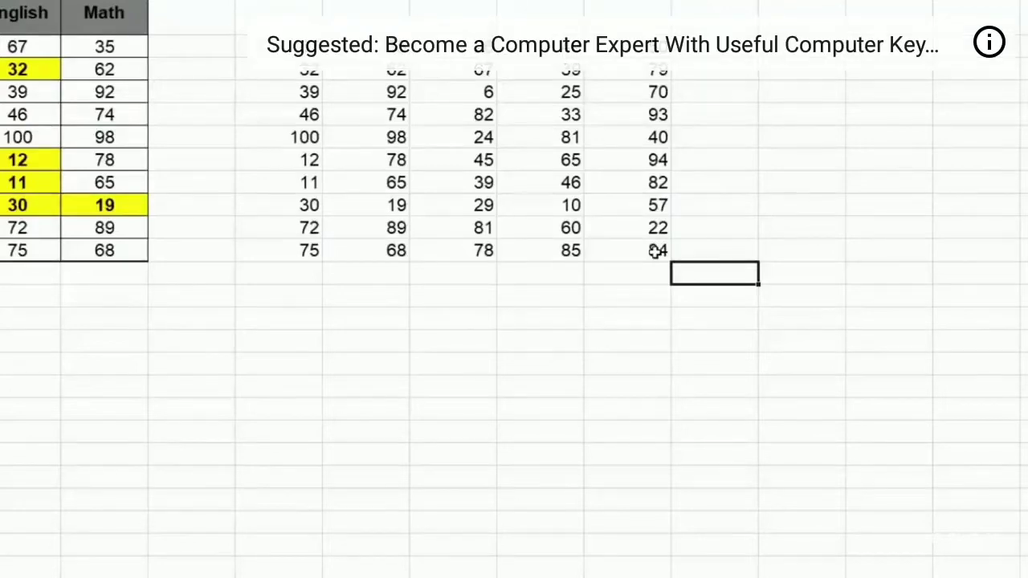
- Apply the rupee currency format with two decimals to the numbers in J2:J11
left_click(713, 138)
left_click_drag(643, 46, 645, 257)
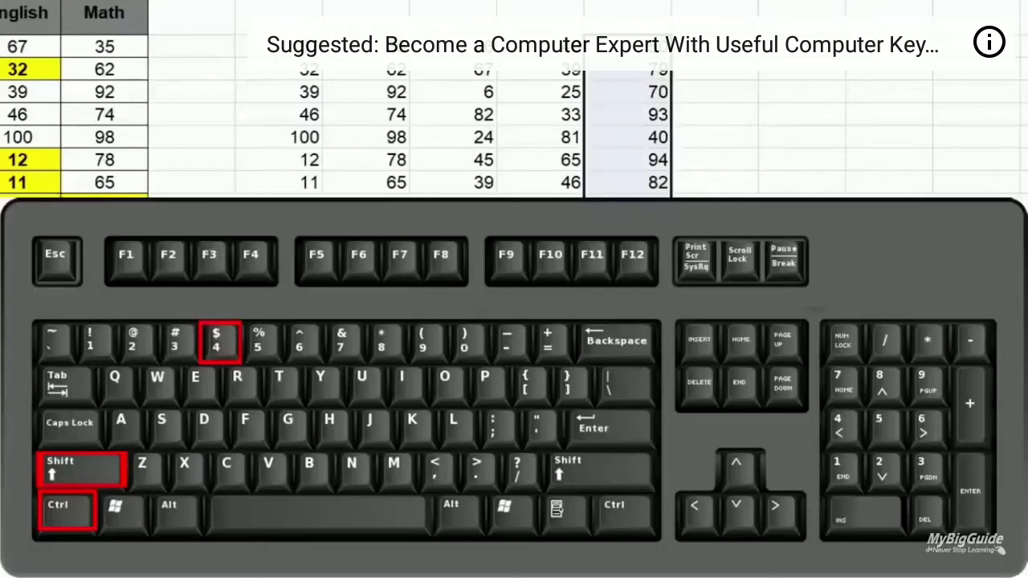
key("ctrl+shift+4")
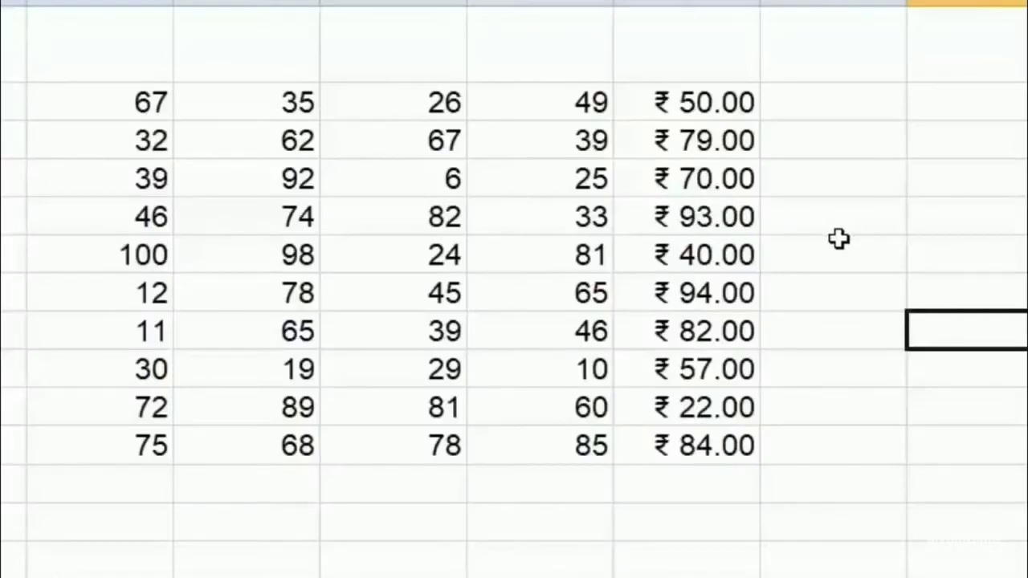
left_click(1027, 201)
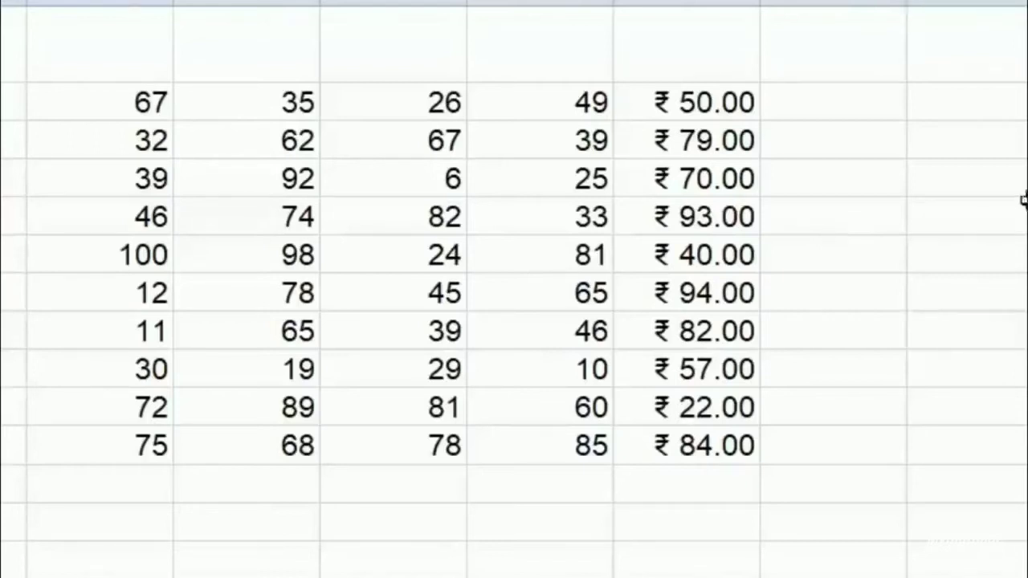
- Format the empty cells K2:K11 as percentages and enter 25 in each of K2, K3 and K4
left_click_drag(854, 107, 846, 450)
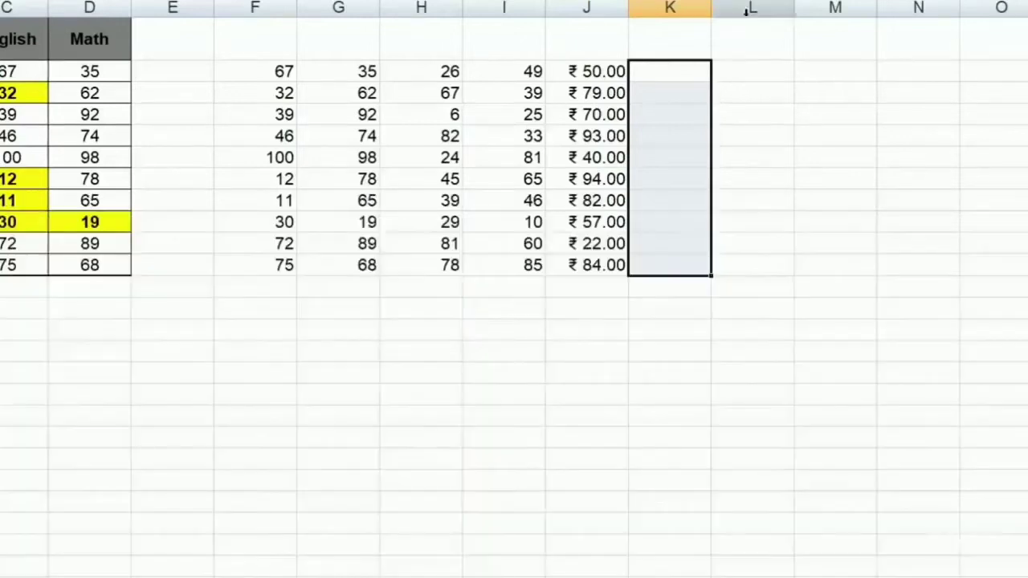
left_click(681, 77)
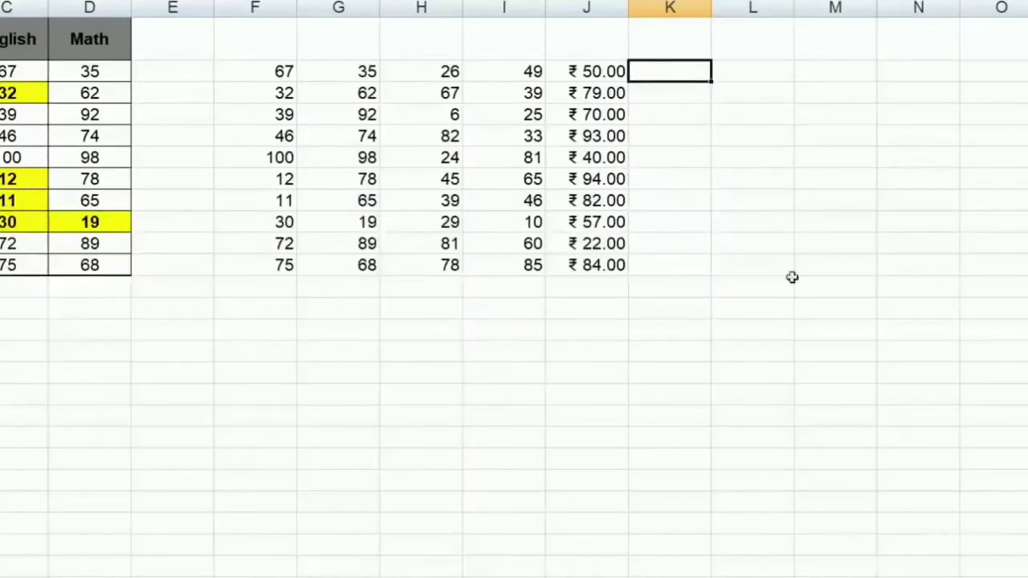
type("25")
key("Return")
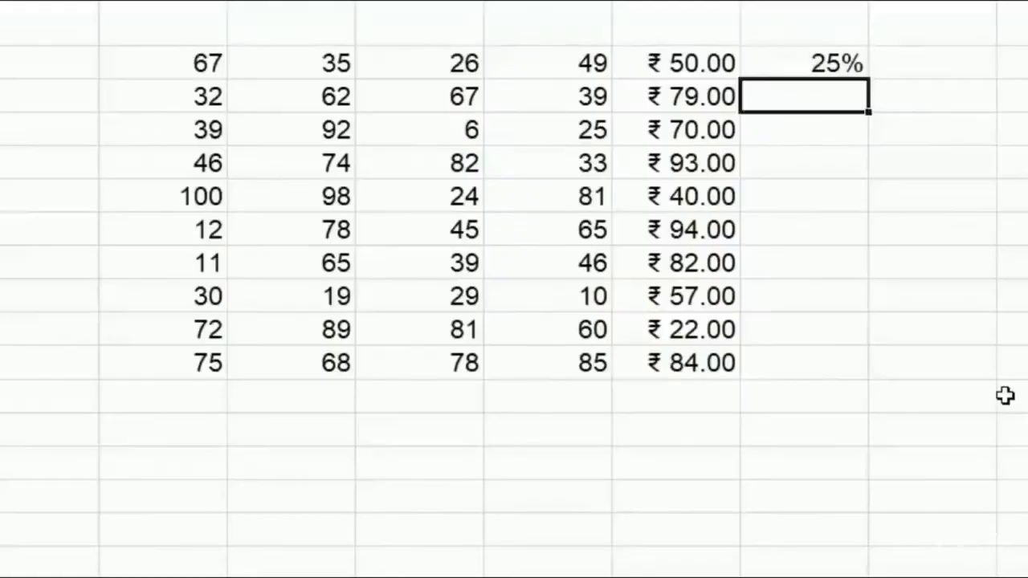
type("25")
key("Return")
type("25")
key("Return")
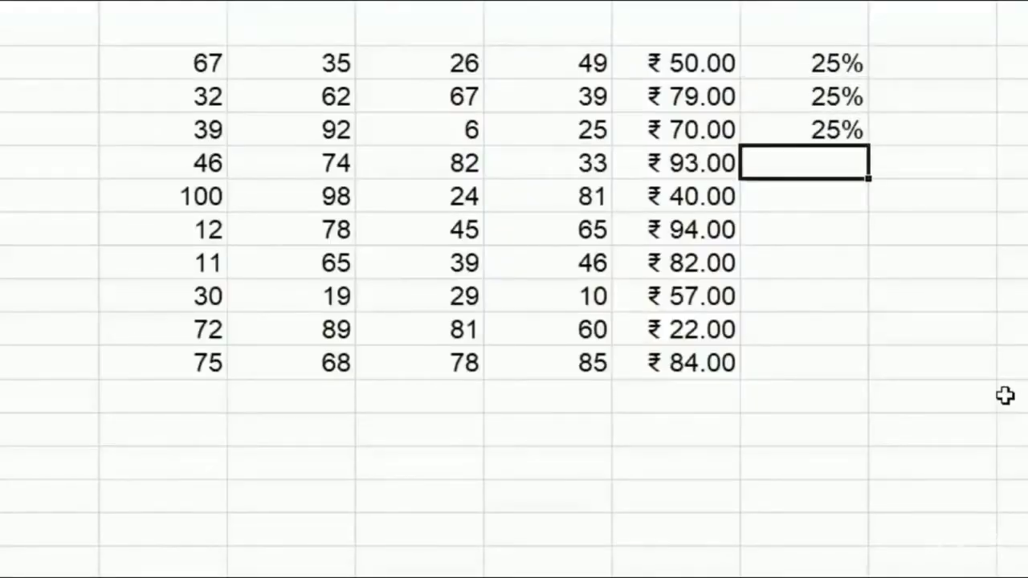
- Widen column H, and set cell H4 to 1 with the day-month-year date format
left_click(291, 429)
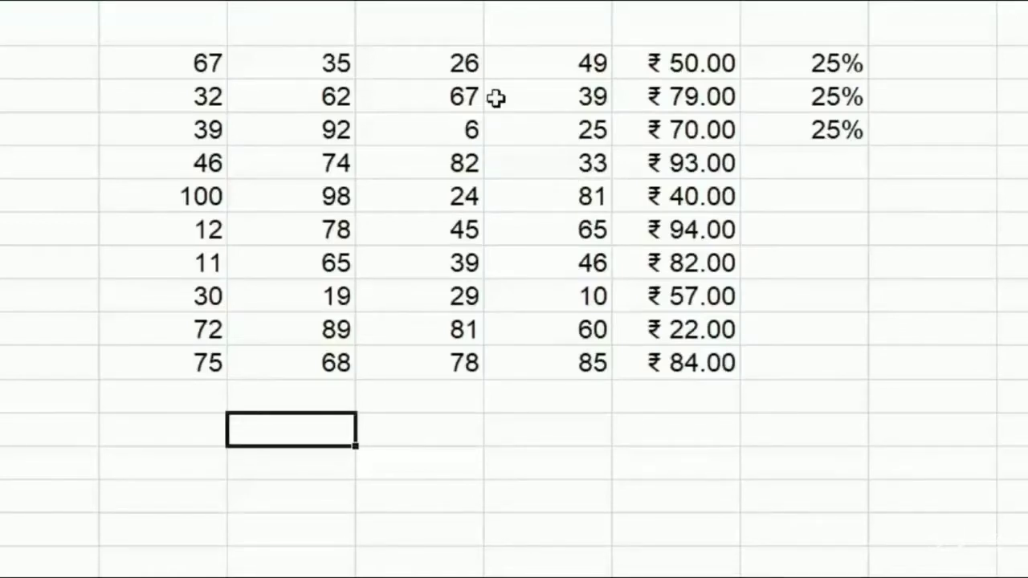
left_click_drag(483, 16, 582, 16)
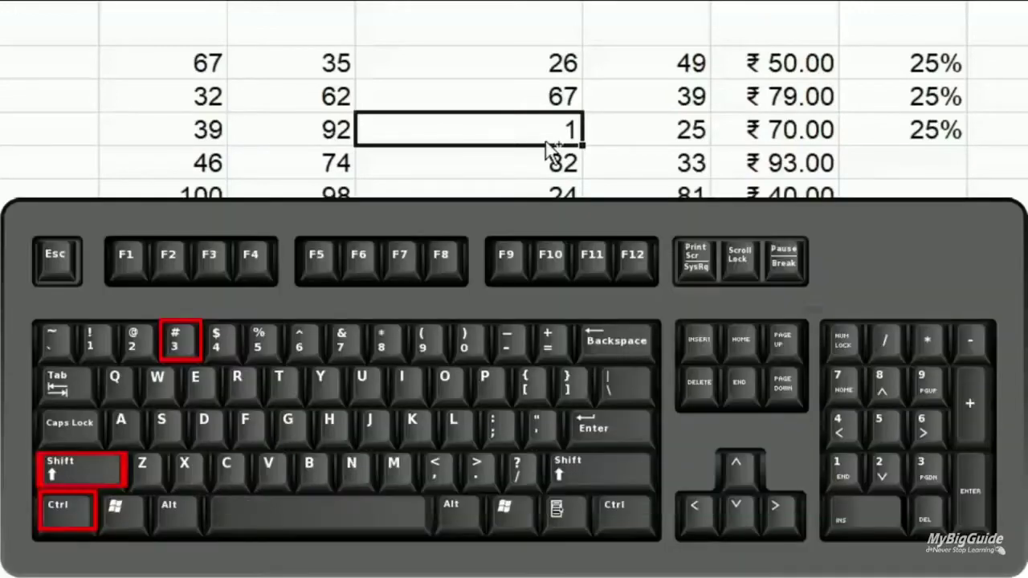
key("ctrl+shift+3")
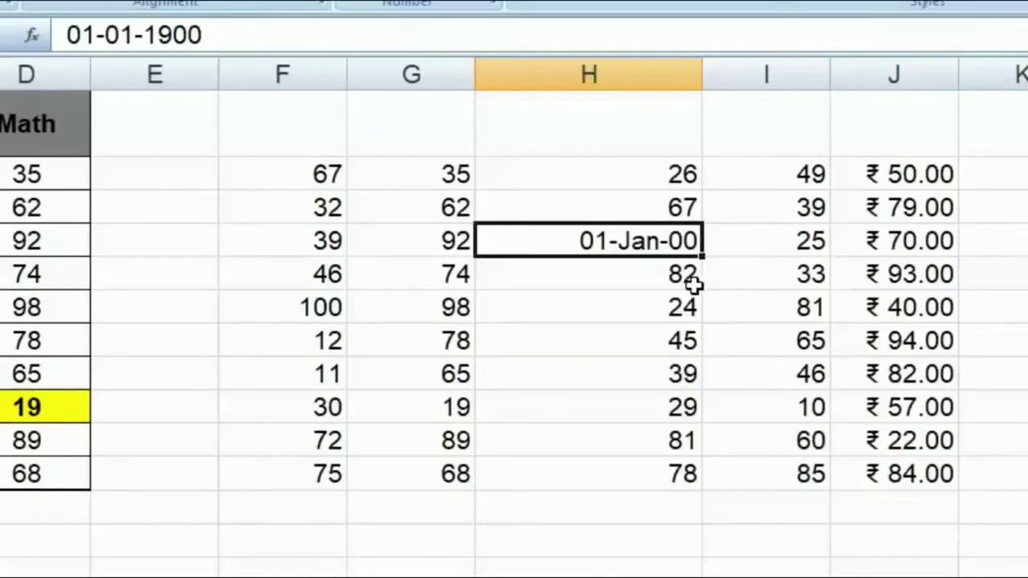
- Enter 30 in the date-formatted cell H4 and reselect the cell
type("30")
key("Return")
left_click(687, 237)
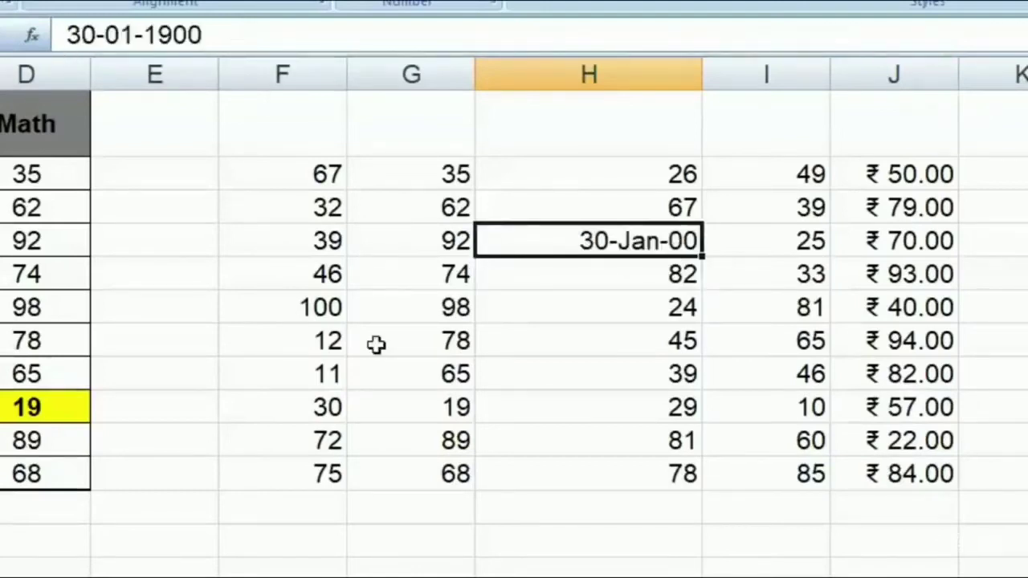
- Clear cell H2, enter 43467 in it and reselect the cell
key("Up")
key("Up")
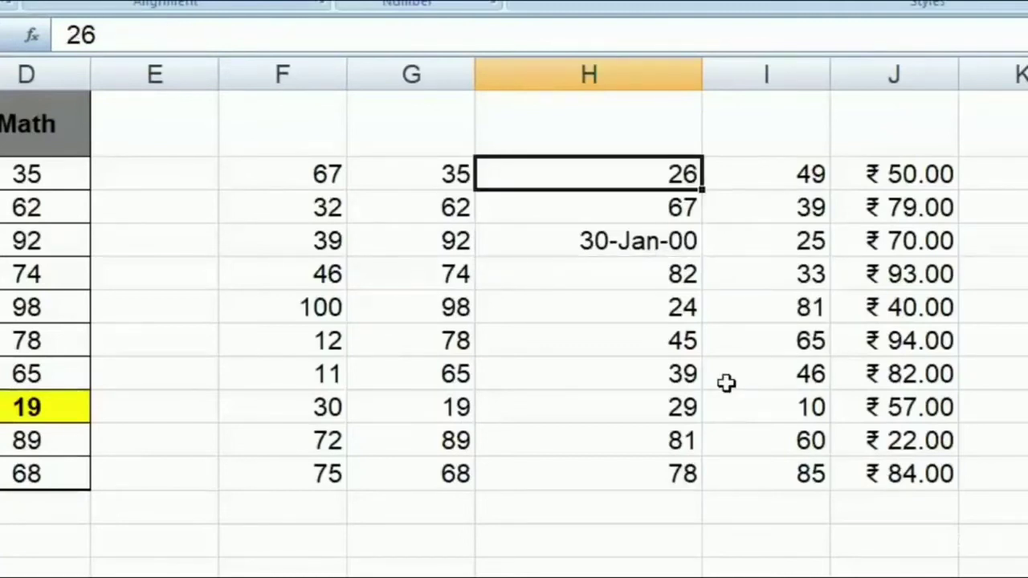
key("Delete")
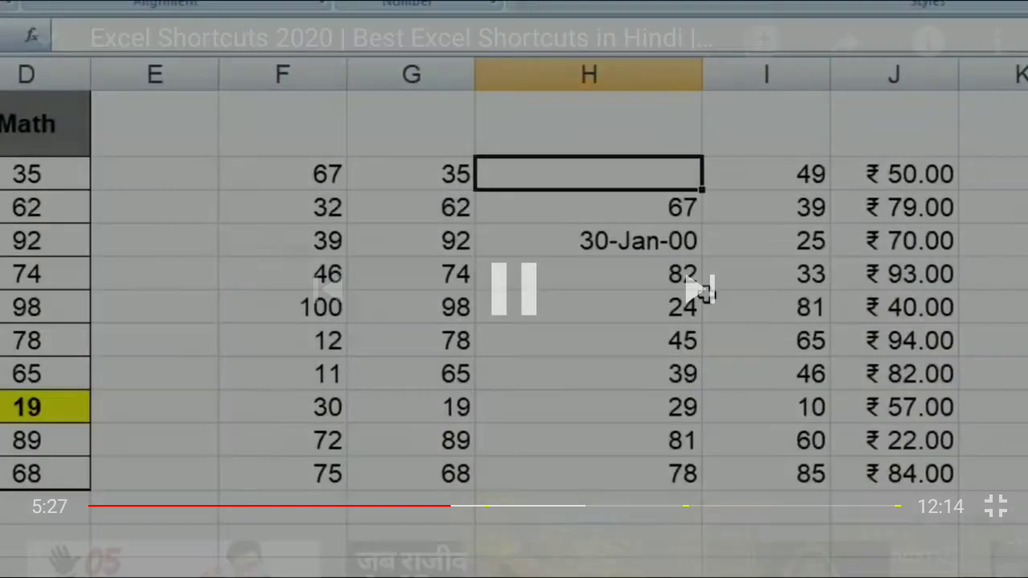
type("4346")
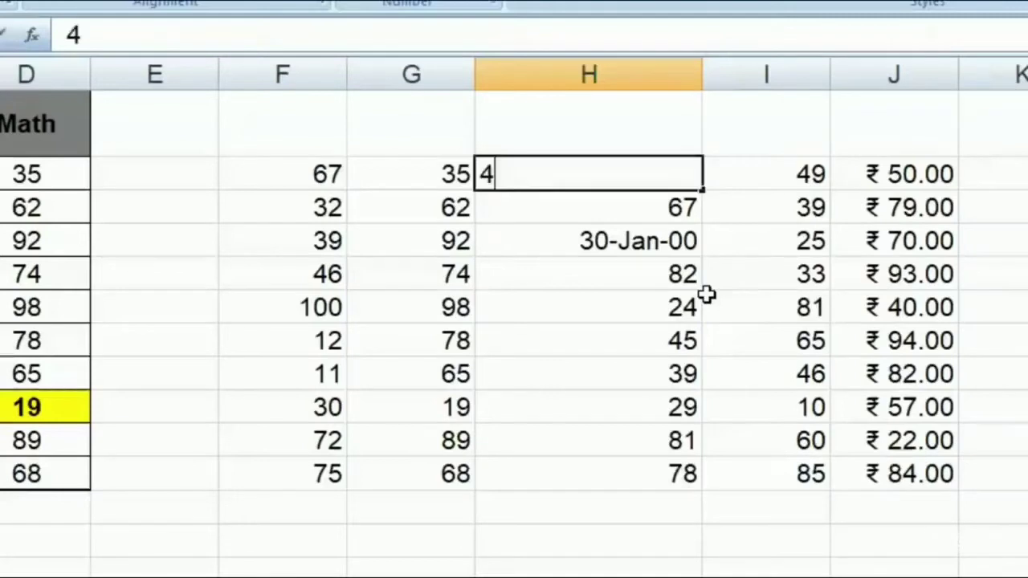
type("7")
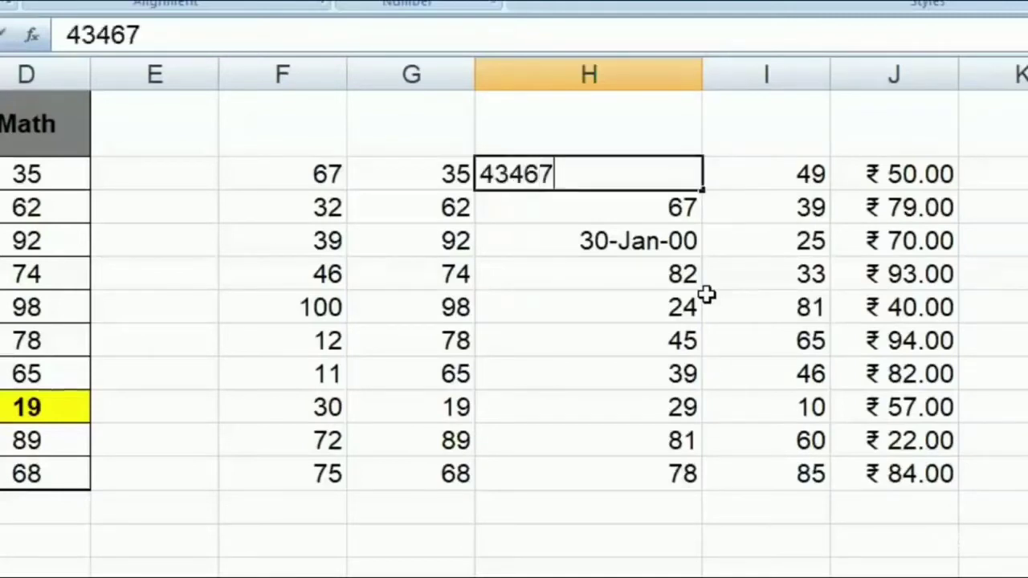
key("Return")
key("Up")
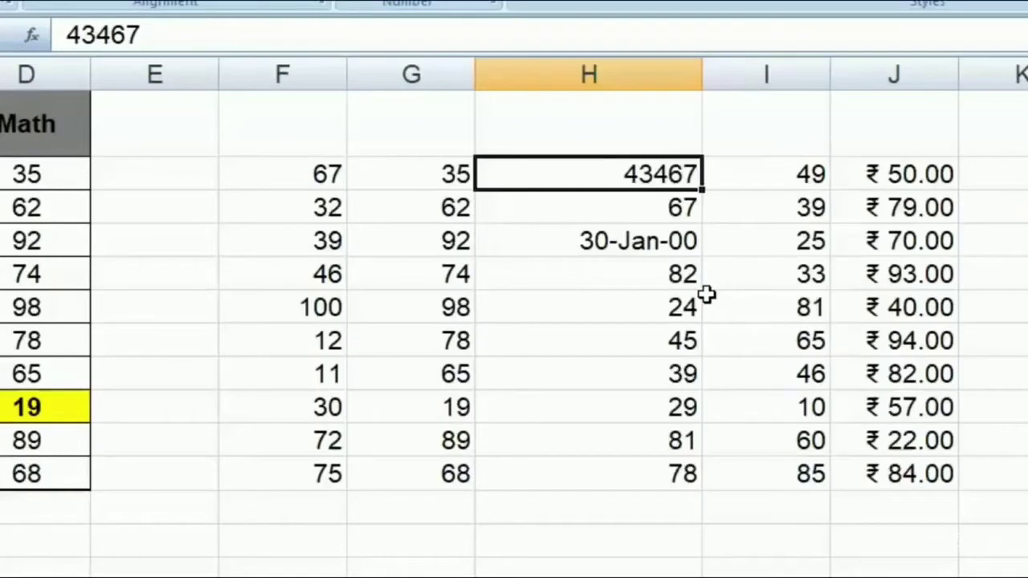
- Apply the day-month-year date format to the number in cell H2
key("ctrl+shift+3")
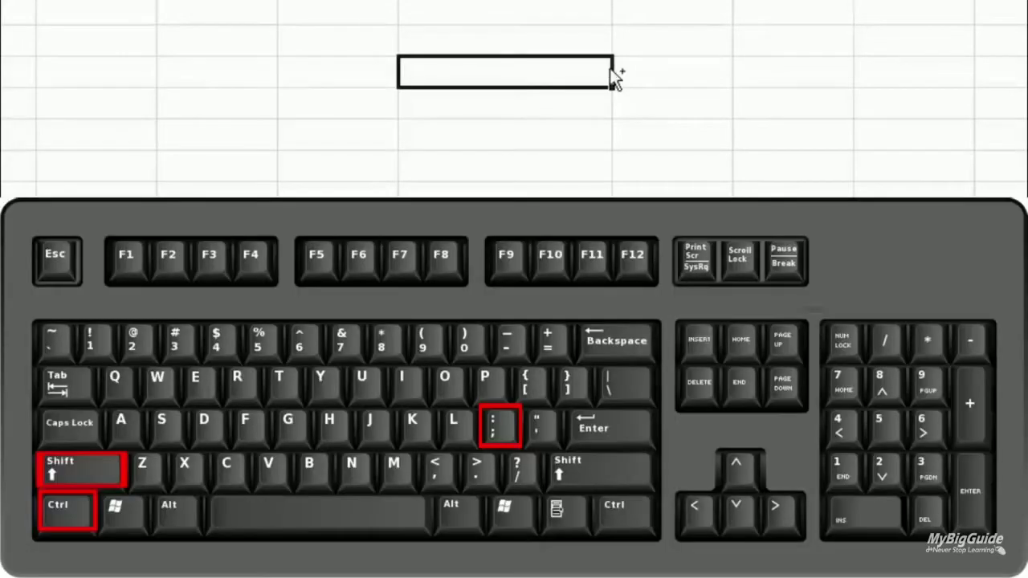
- Insert the current time in cell H14 and the current date in cell H15 below it
key("ctrl+shift+semicolon")
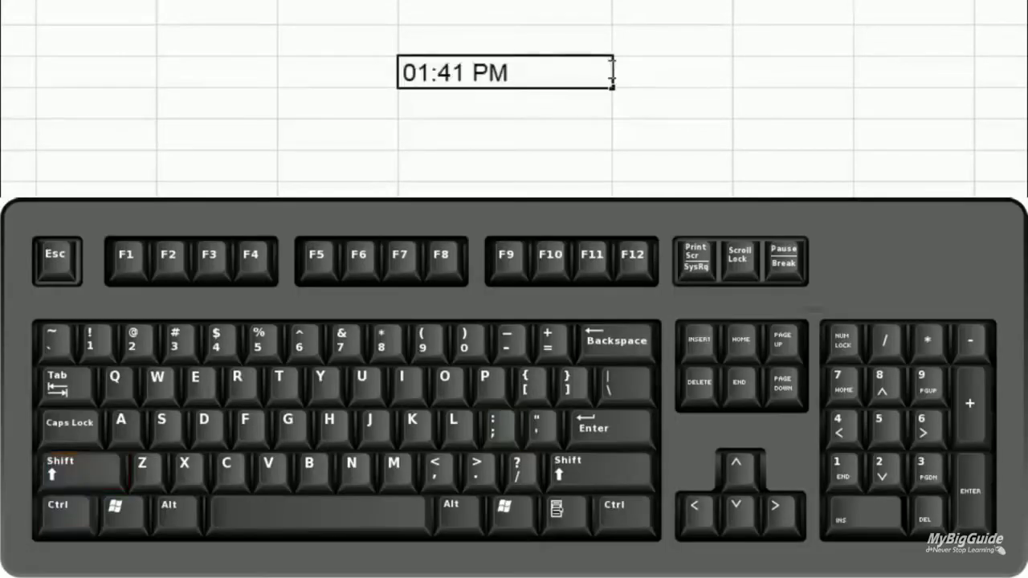
key("Return")
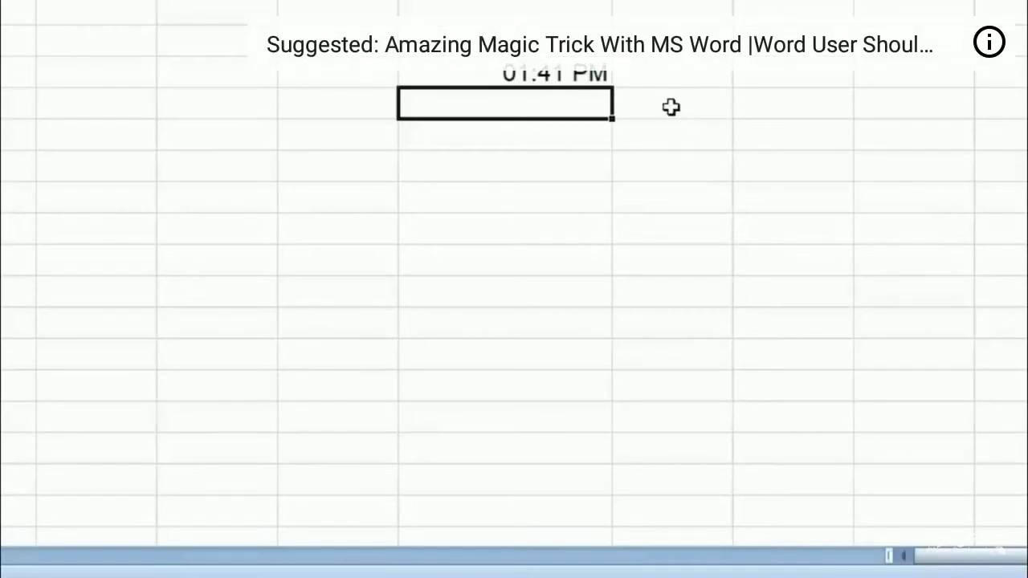
key("ctrl+semicolon")
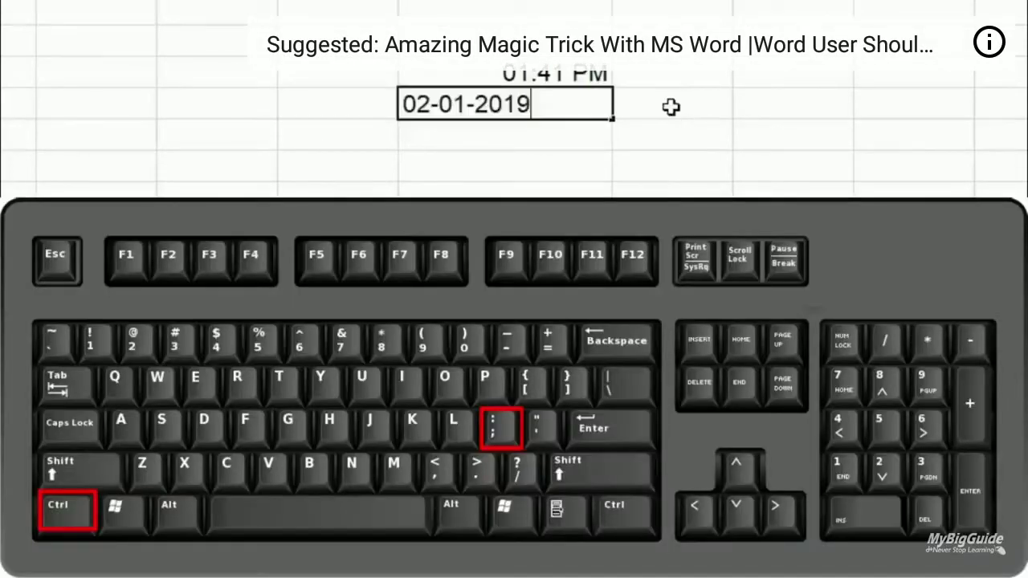
key("Return")
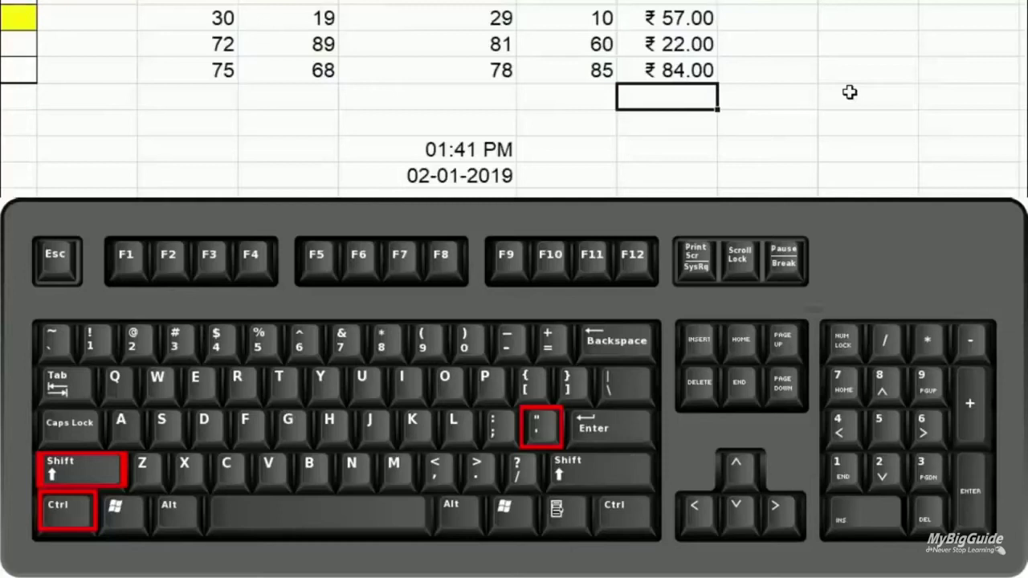
- Fill cells J12 to J16 one after another by copying the value from the cell above each
key("ctrl+shift+apostrophe")
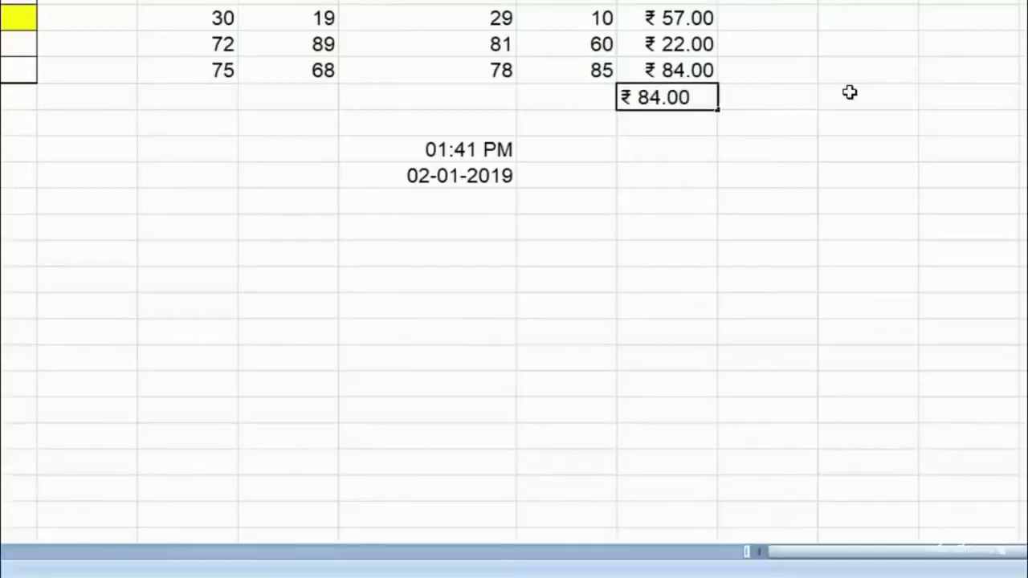
key("Return")
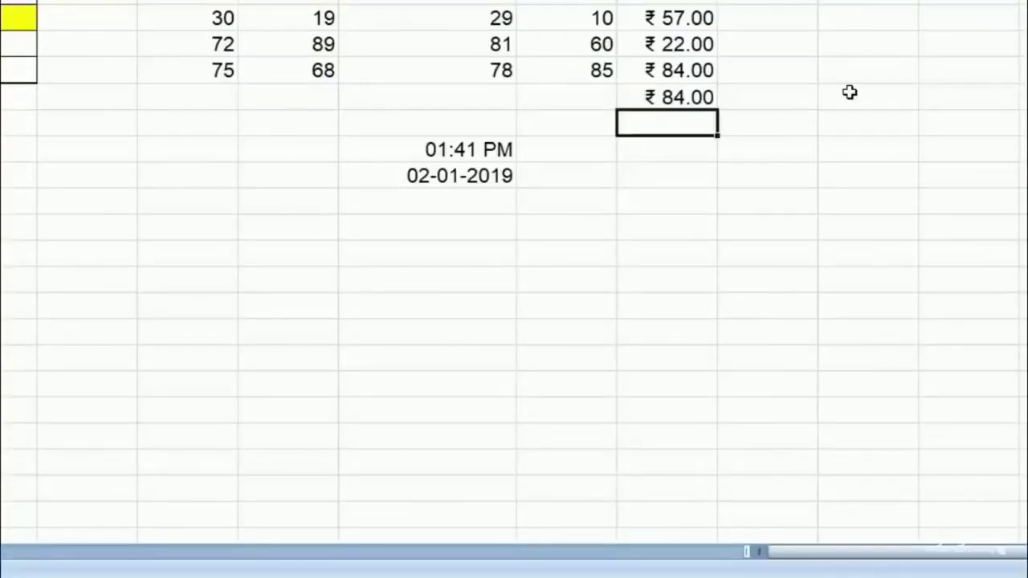
key("ctrl+shift+apostrophe")
key("Return")
key("ctrl+shift+apostrophe")
key("Return")
key("ctrl+shift+apostrophe")
key("Return")
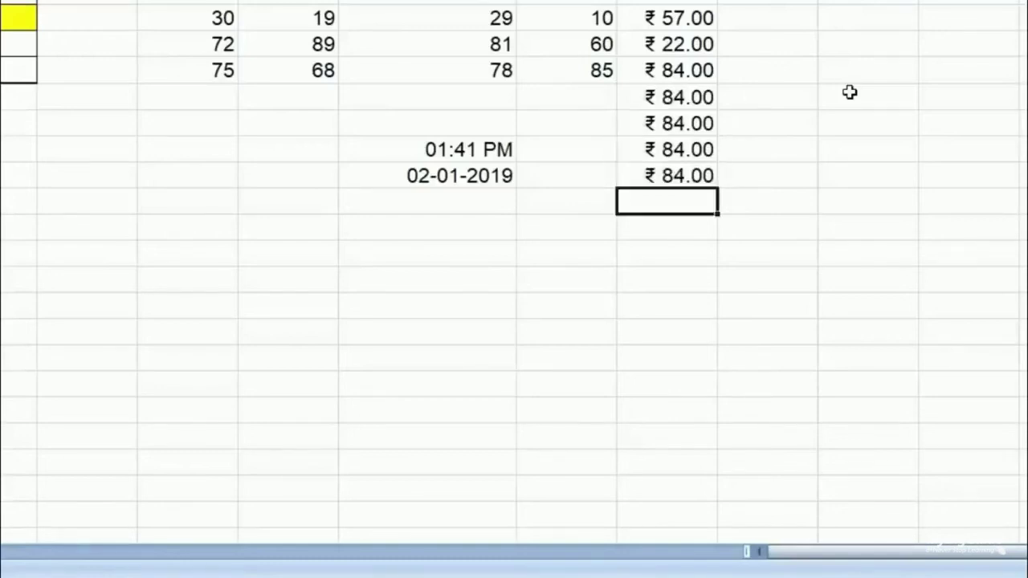
key("ctrl+shift+apostrophe")
key("Return")
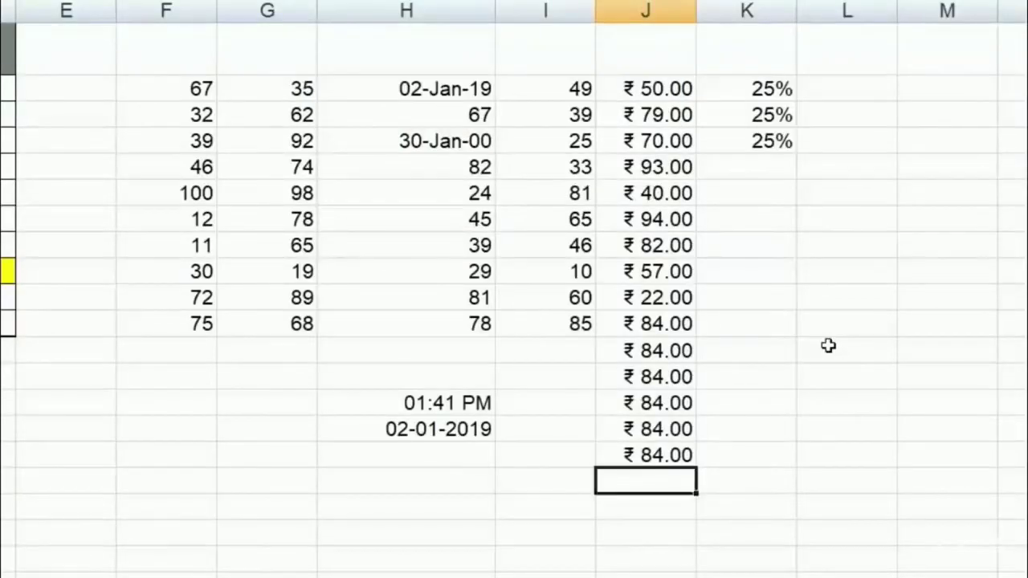
- Look through the copied currency values in column J, ending on cell J16
key("Up")
key("Up")
key("Up")
key("Up")
key("Down")
key("Down")
key("Down")
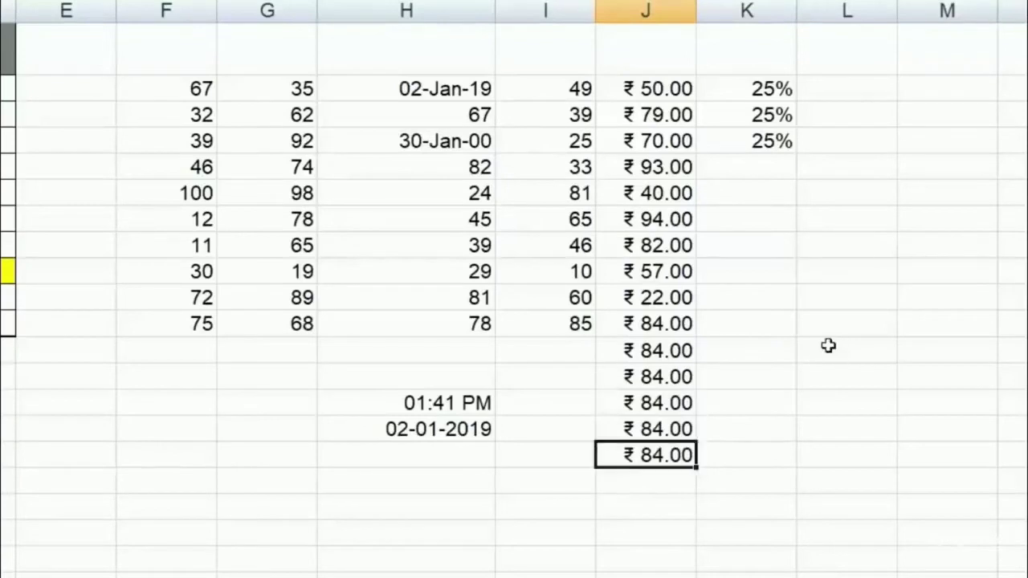
- Copy the value of the cell above into K5, and copy the date from H4 into H5
left_click(789, 158)
key("ctrl+shift+apostrophe")
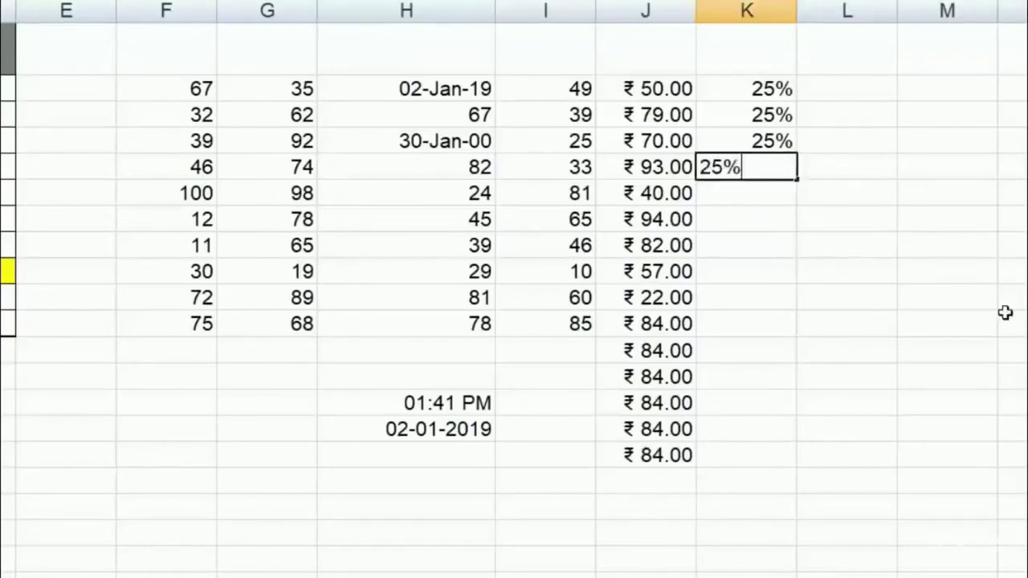
key("Return")
key("Left")
key("Left")
key("Left")
key("Up")
key("ctrl+shift+apostrophe")
- Replace the date in H15 with a copy of the time value from H14
key("Down")
key("Down")
key("Down")
key("Down")
key("Down")
key("Down")
key("Down")
key("Down")
key("Down")
key("Down")
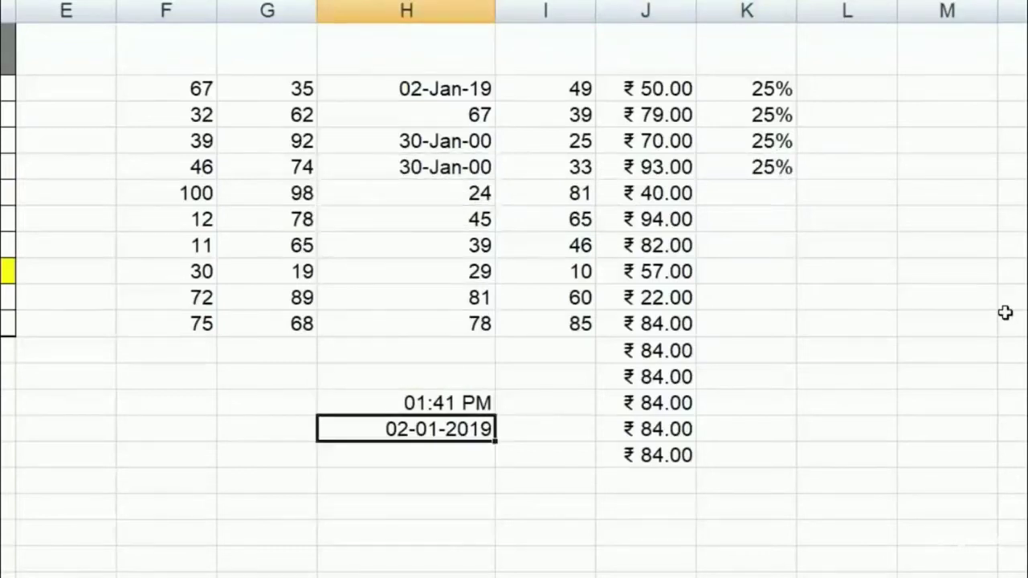
key("ctrl+shift+apostrophe")
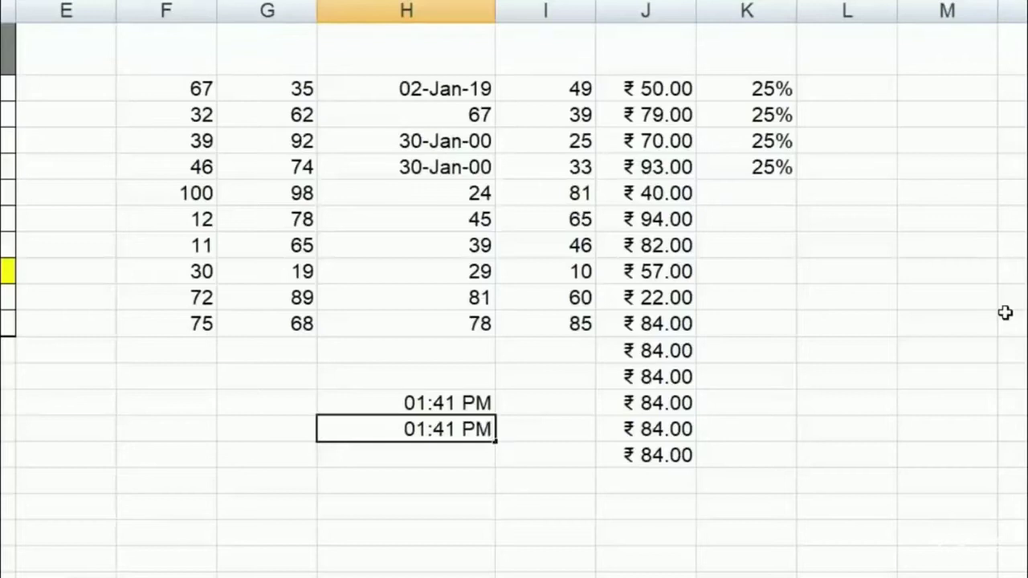
key("Return")
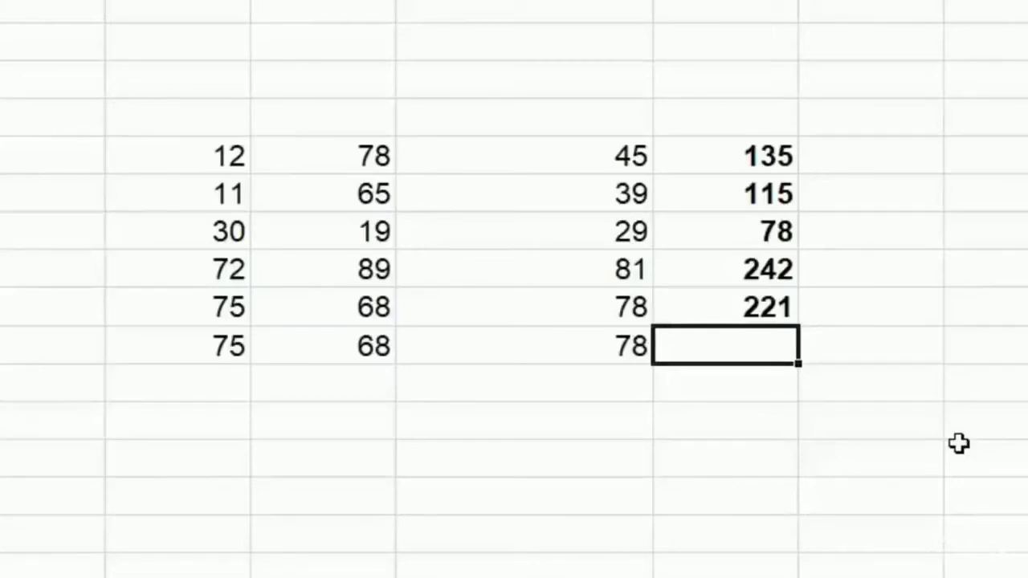
- Examine the SUM formulas in column I up to I7, and return to the empty cell I12
key("Up")
key("Up")
key("Up")
key("Up")
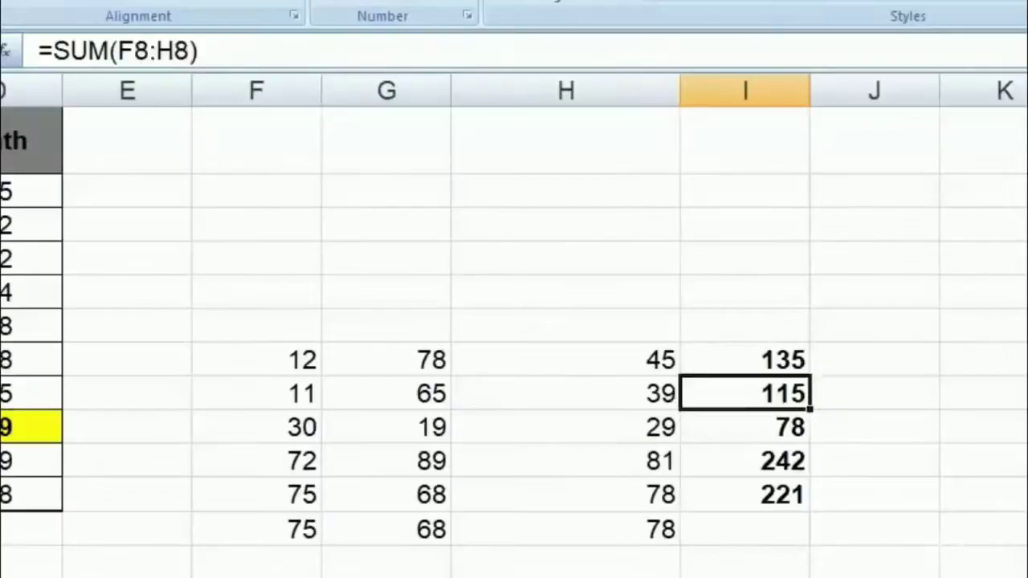
key("Up")
key("Down")
key("Down")
key("Down")
key("Down")
key("Down")
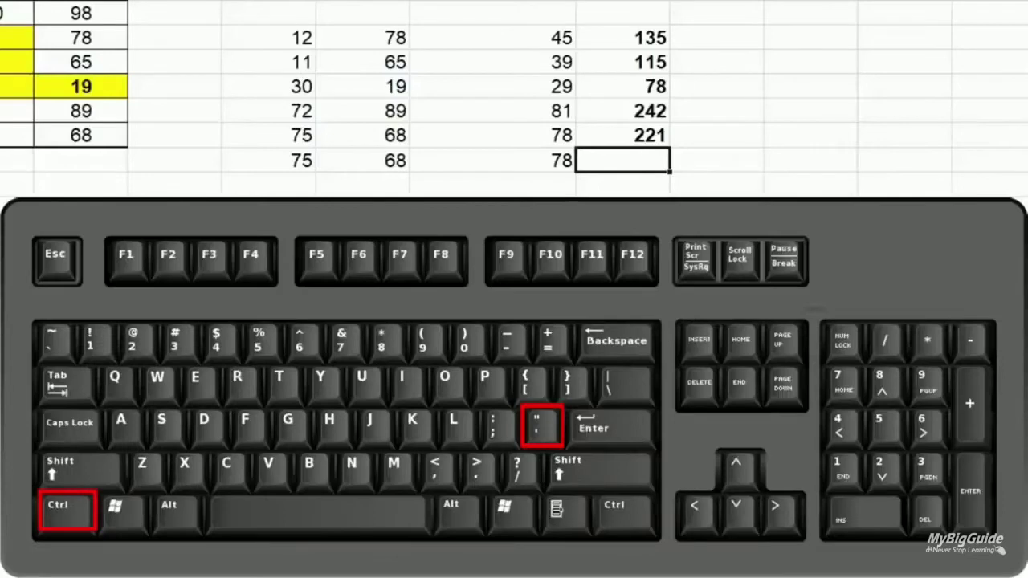
- Copy the exact formula =SUM(F11:H11) from I11 into I12 without adjusting its references
key("ctrl+apostrophe")
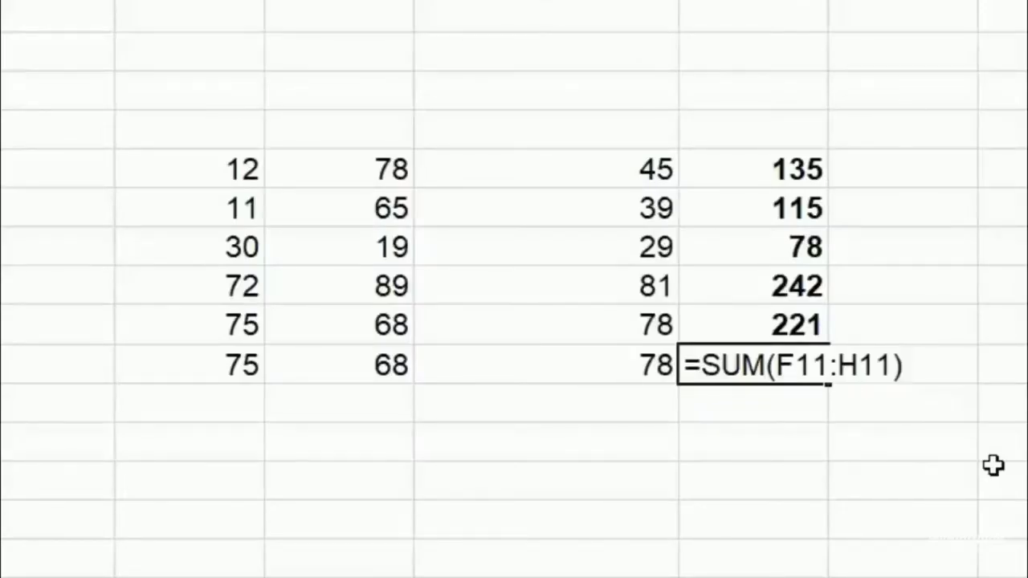
key("Return")
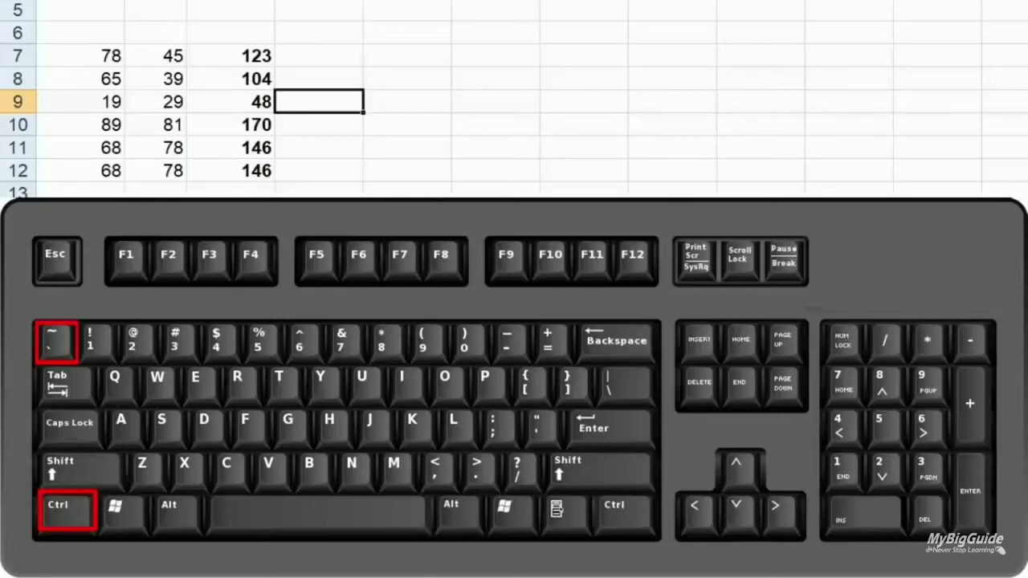
- Display the sheet's formulas in place of their results, and switch back to showing results
key("ctrl+grave")
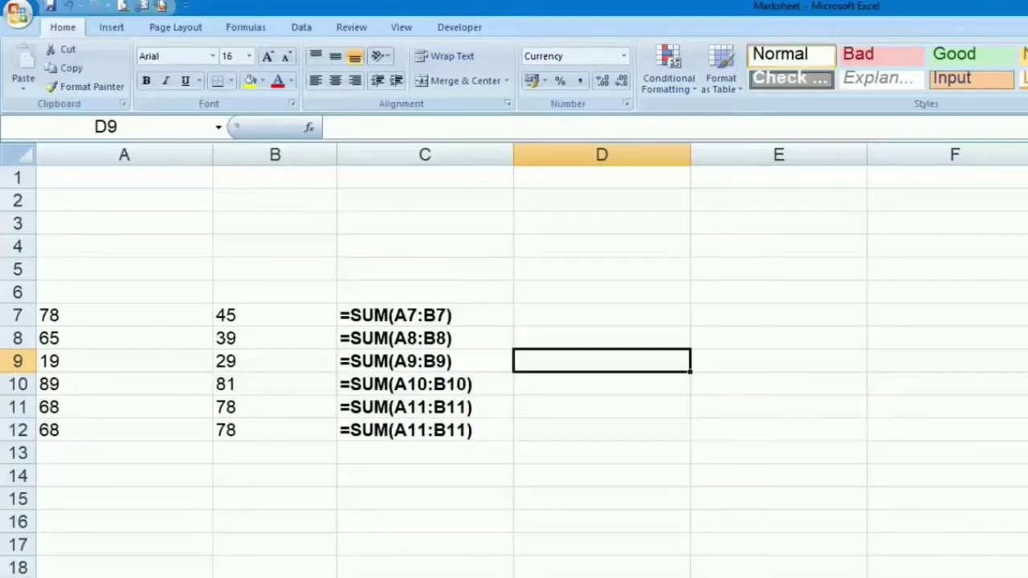
key("ctrl+grave")
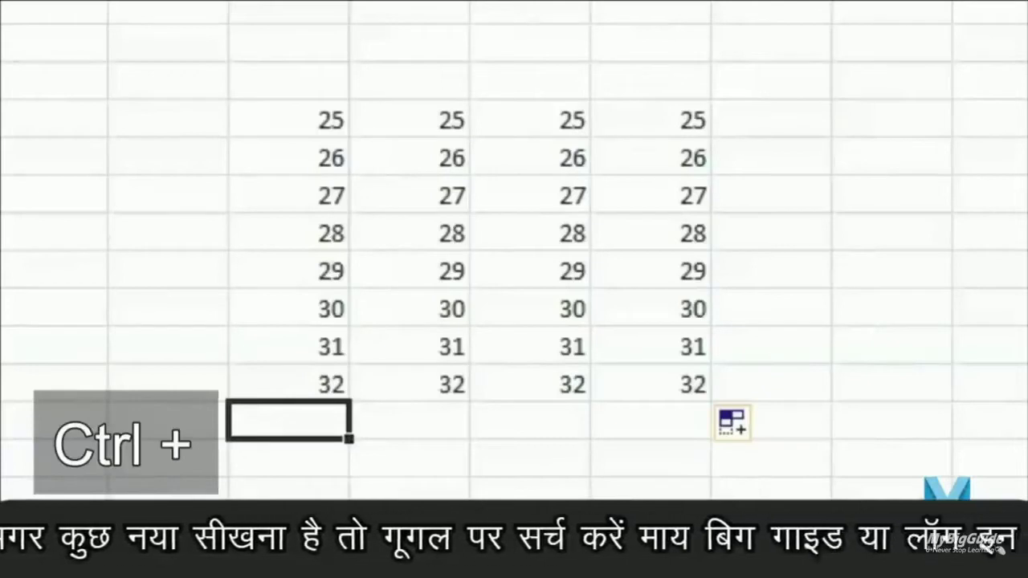
- Use AutoSum to total E4:E11 in cell E12, and reselect that cell
key("alt+equal")
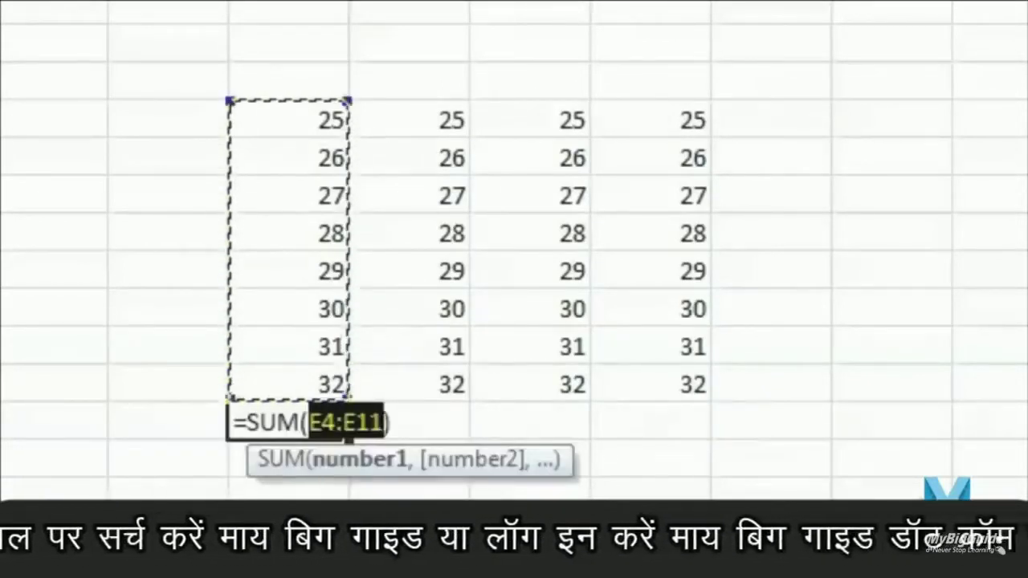
key("Return")
key("Up")
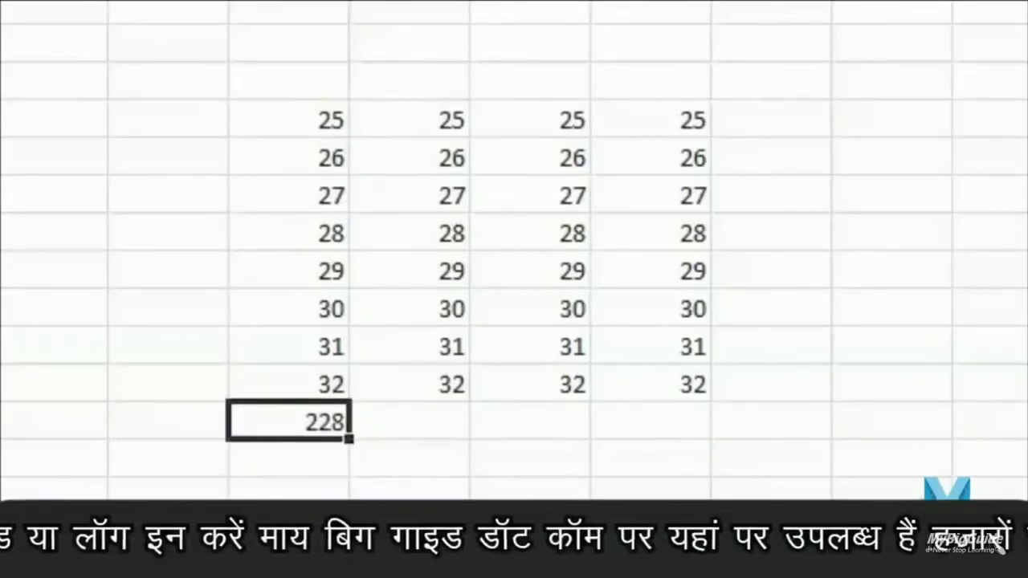
- Insert the current time in cell D6 and the current date in cell D7
left_click(100, 193)
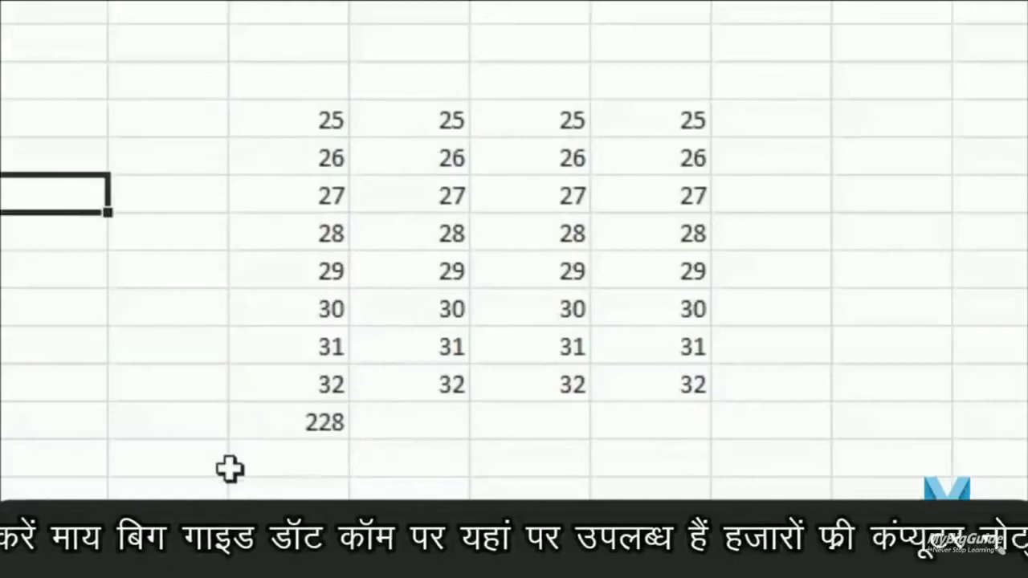
key("Right")
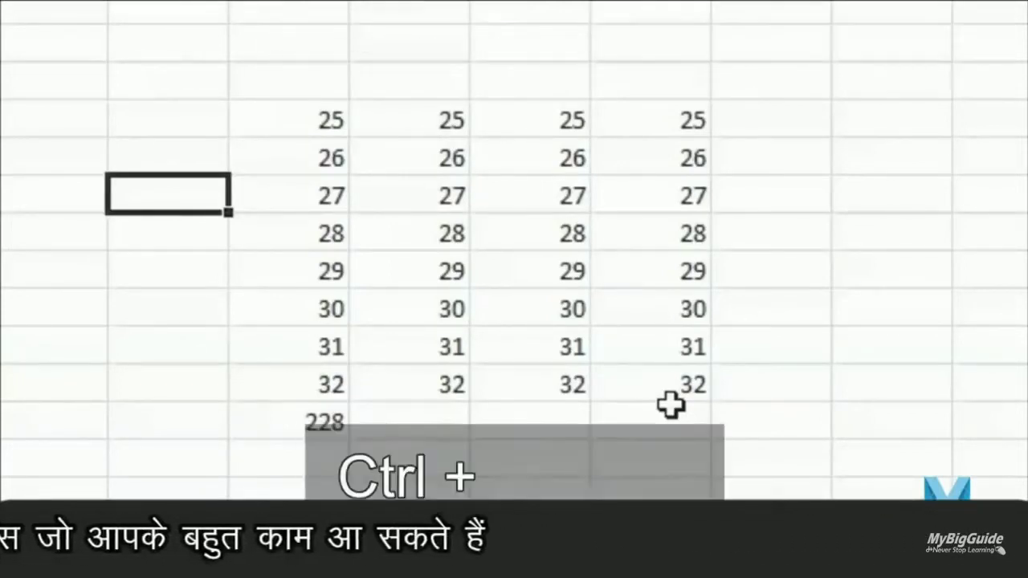
key("ctrl+shift+colon")
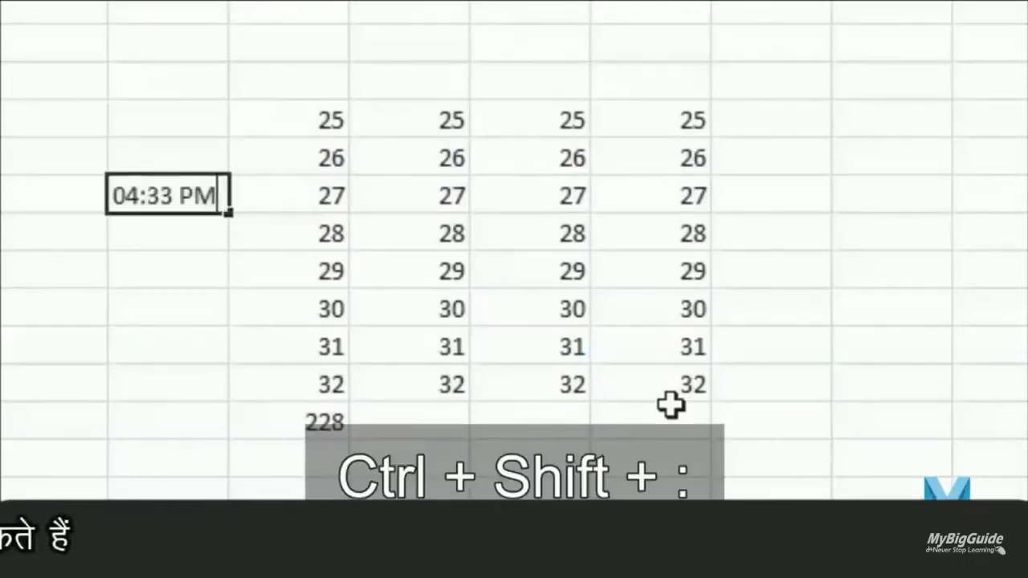
key("Return")
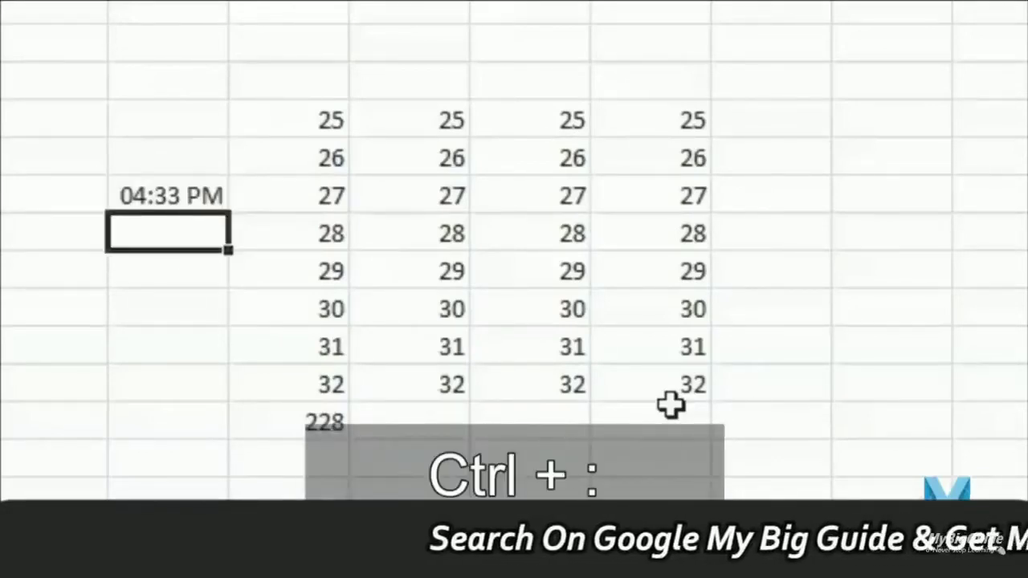
key("ctrl+semicolon")
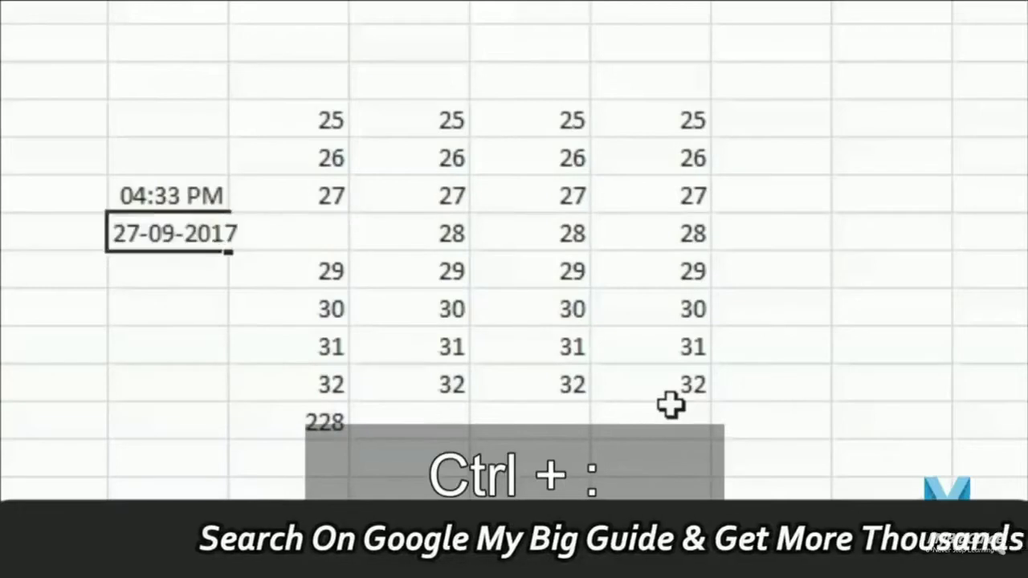
key("Return")
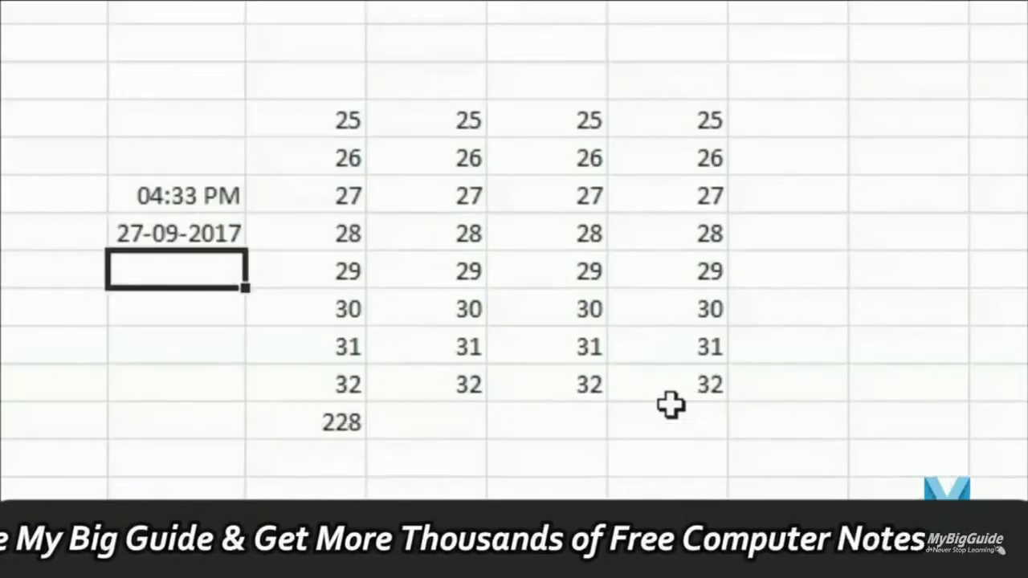
key("Up")
left_click(554, 272)
left_click(616, 333)
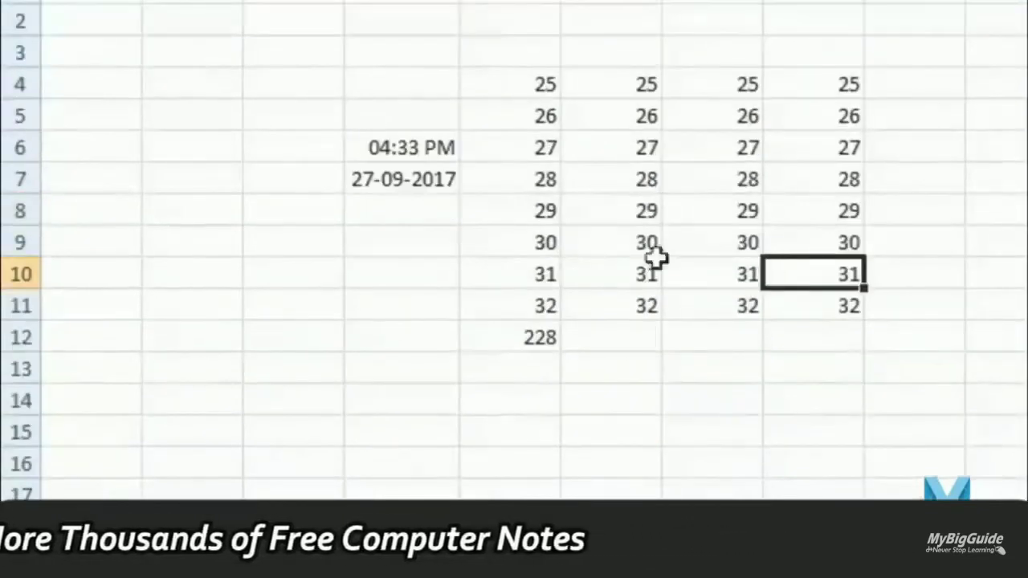
left_click(579, 264)
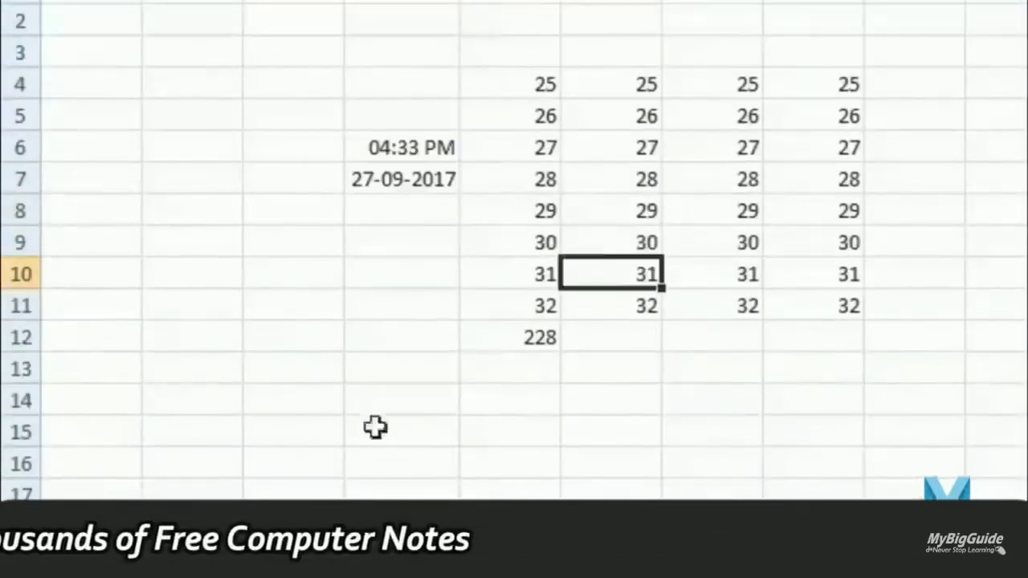
left_click(714, 201)
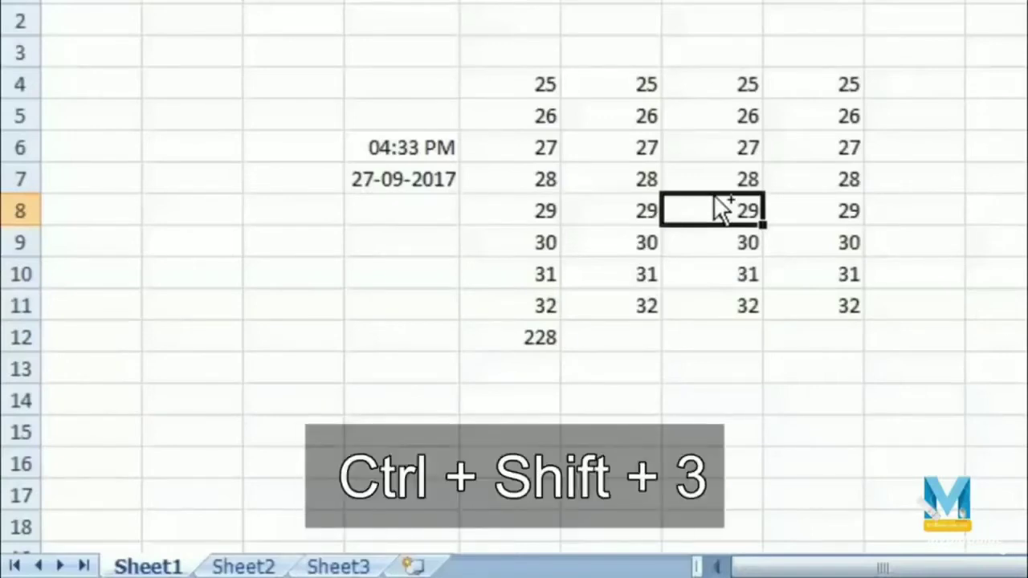
- Switch from Sheet1 through to Sheet3 and return to Sheet1
key("ctrl+Page_Down")
key("ctrl+Page_Down")
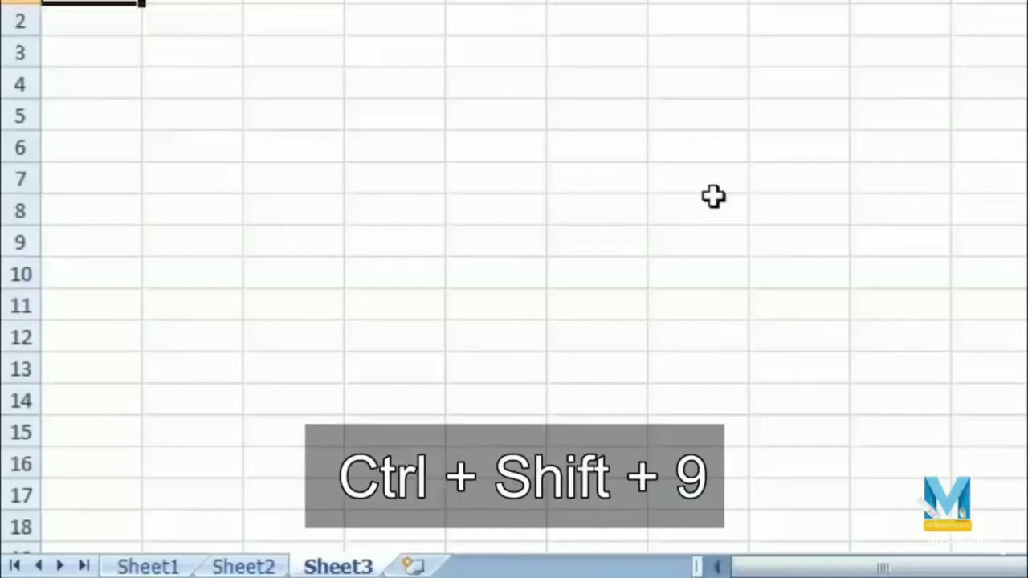
key("ctrl+Page_Up")
key("ctrl+Page_Up")
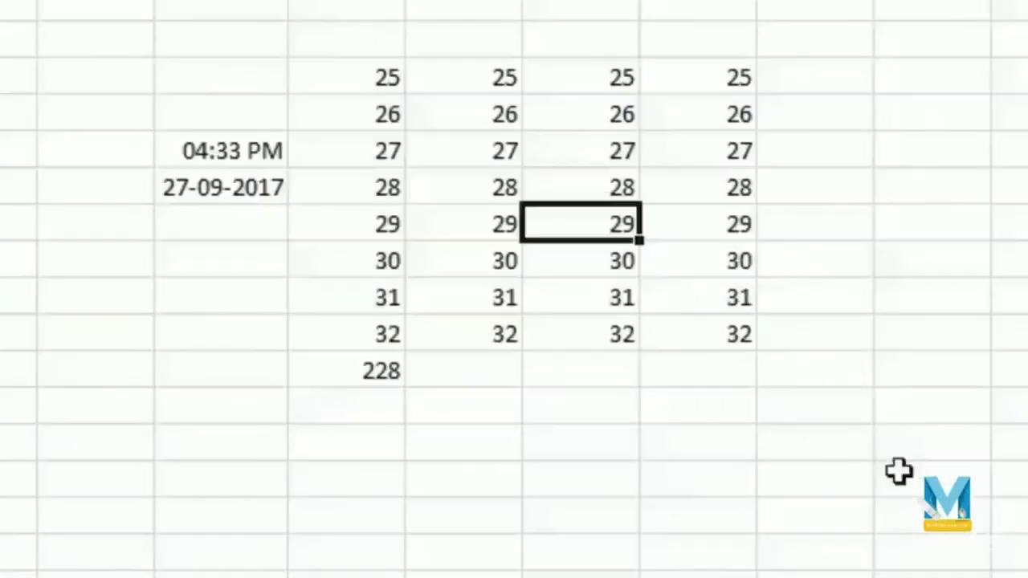
- Select the number block E4:H12, including the total row
left_click_drag(362, 83, 716, 363)
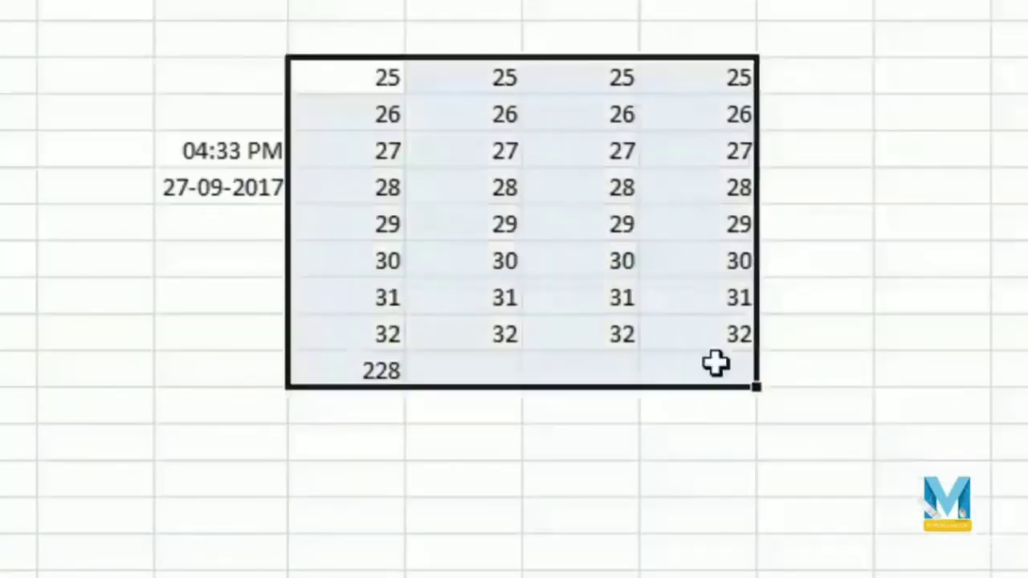